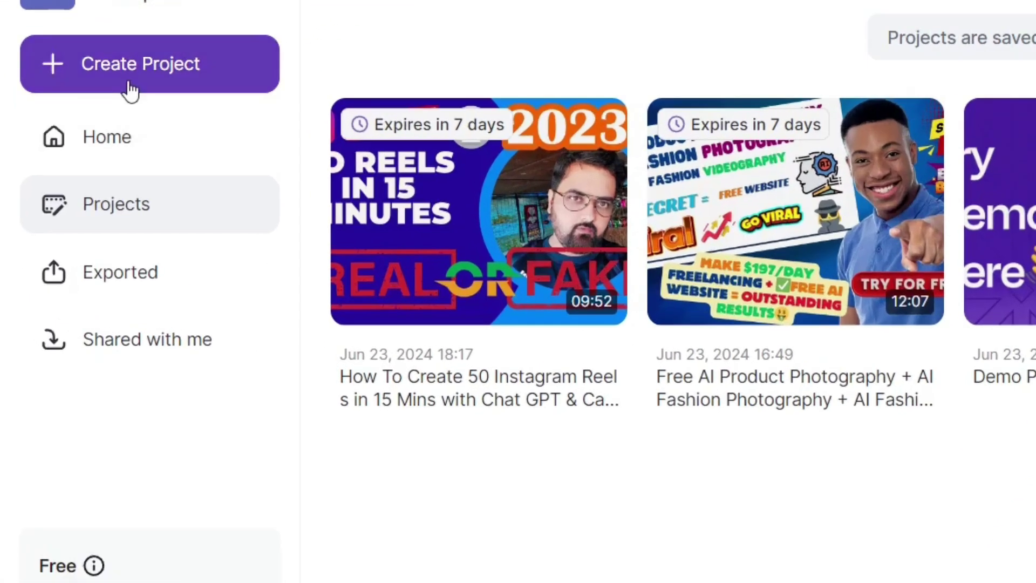
Start a new project from a video link, choosing Generate clips by AI over Advanced editing.
{"action": "left_click", "coordinate": [69, 179]}
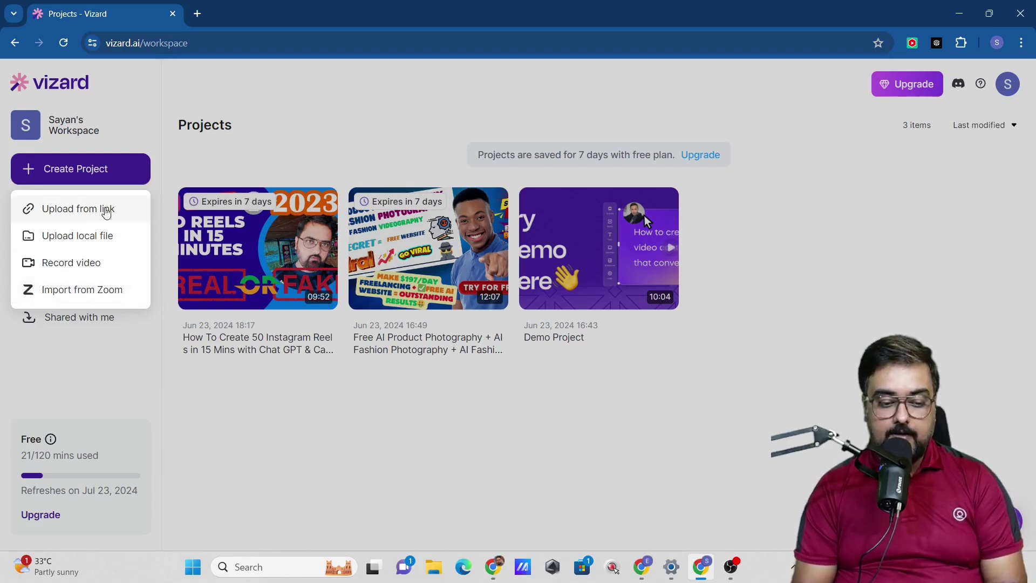
{"action": "left_click", "coordinate": [113, 210]}
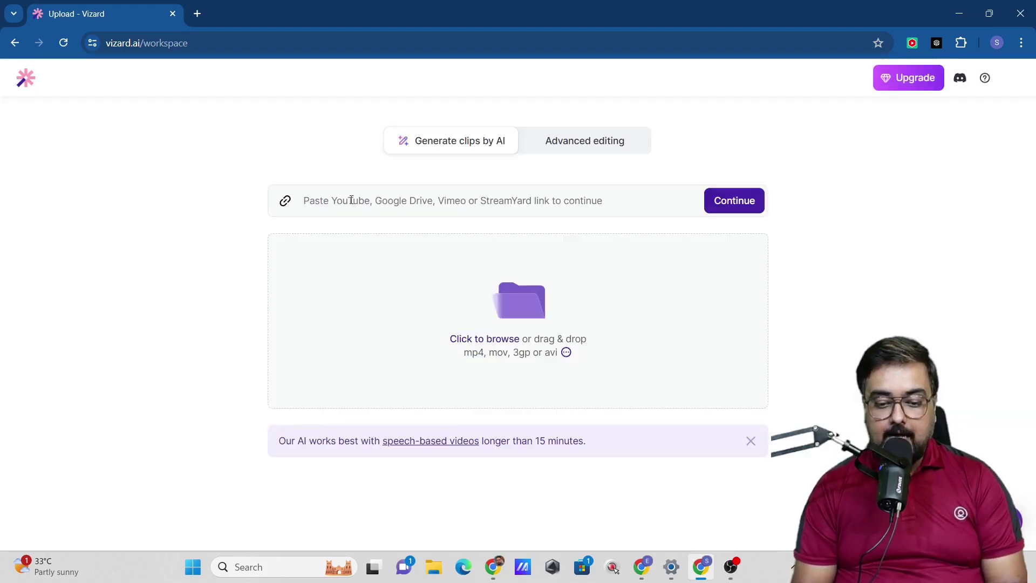
{"action": "left_click", "coordinate": [561, 140]}
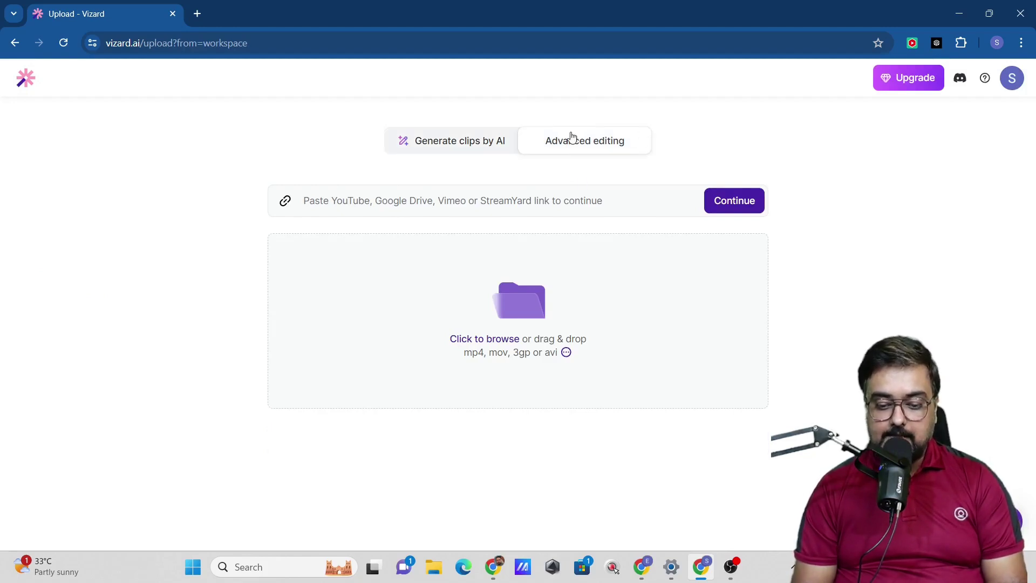
{"action": "left_click", "coordinate": [467, 142]}
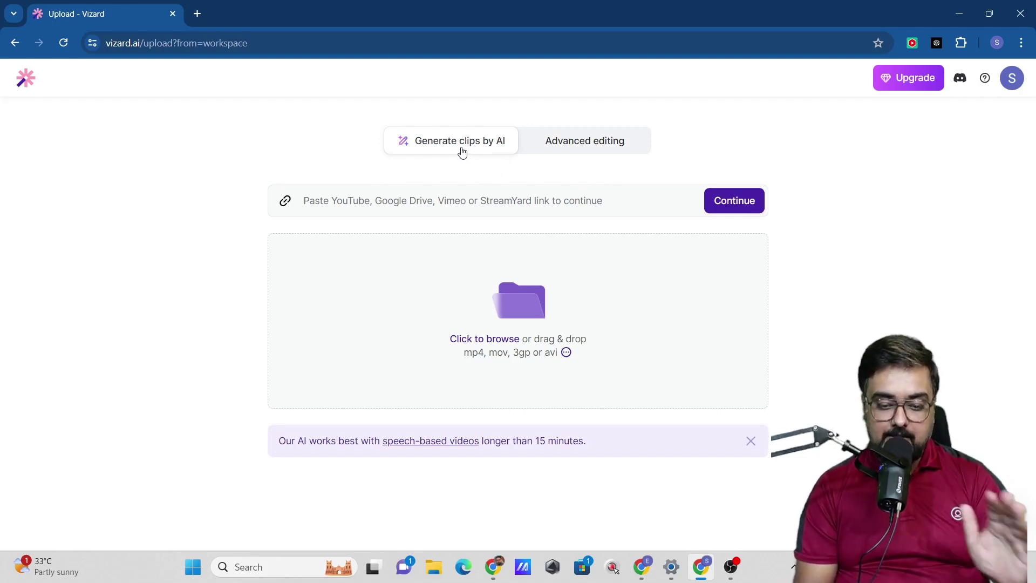
Paste the AI product photography YouTube link, keep English, and review the 30s-60s, 9:16 clip preferences.
{"action": "left_click", "coordinate": [440, 202]}
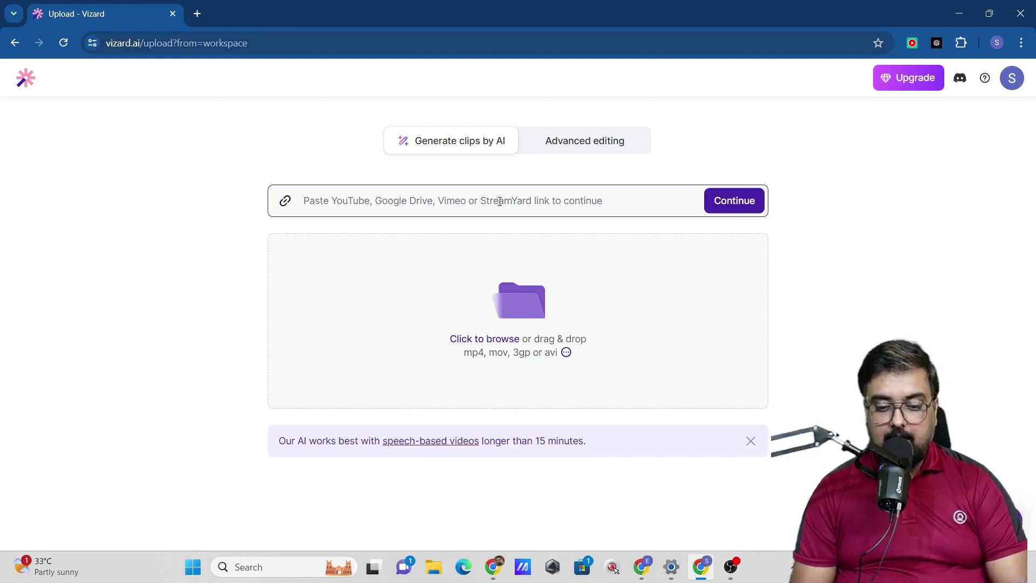
{"action": "type", "text": "https://youtu.be/QgX94NhhQoE?si=KVoCRQwGgw3vb6KK"}
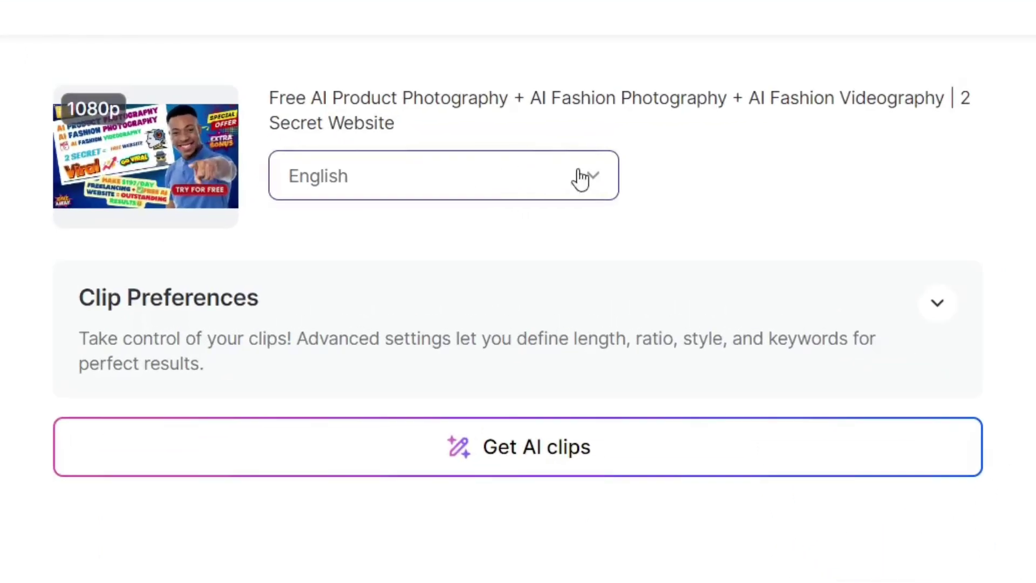
{"action": "left_click", "coordinate": [585, 180]}
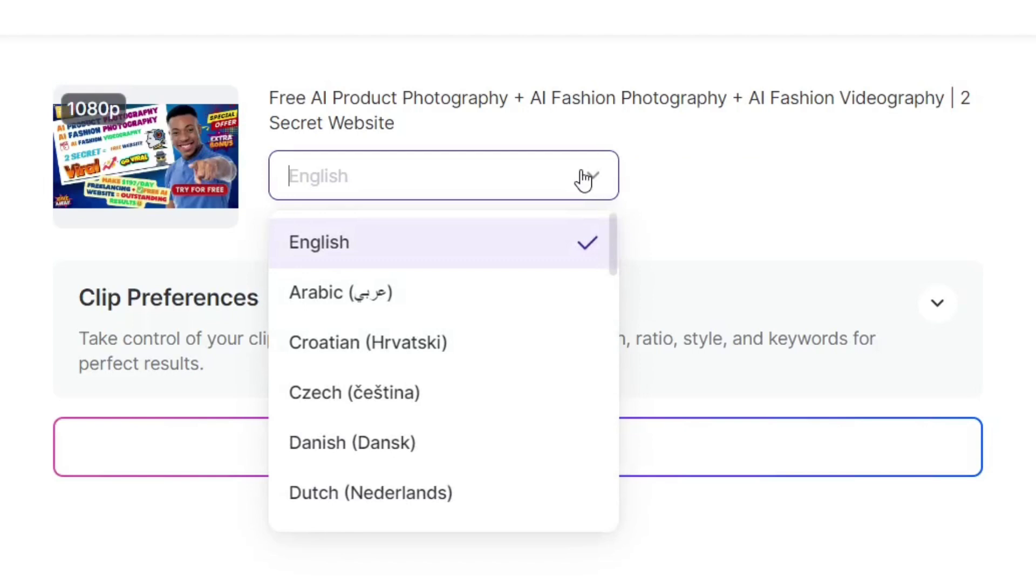
{"action": "left_click", "coordinate": [754, 182]}
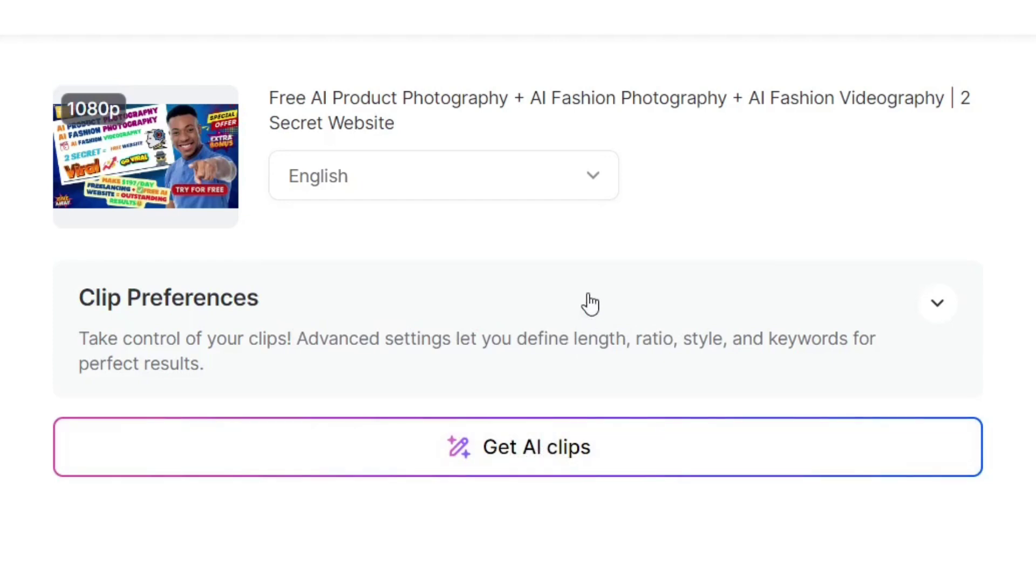
{"action": "left_click", "coordinate": [936, 310]}
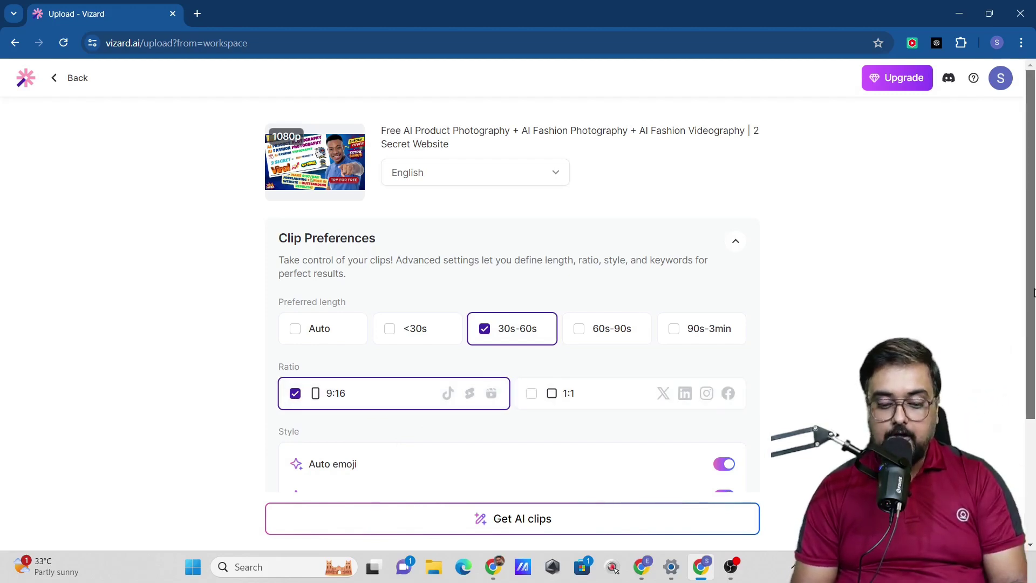
{"action": "scroll", "coordinate": [588, 356], "scroll_direction": "down", "scroll_amount": 3}
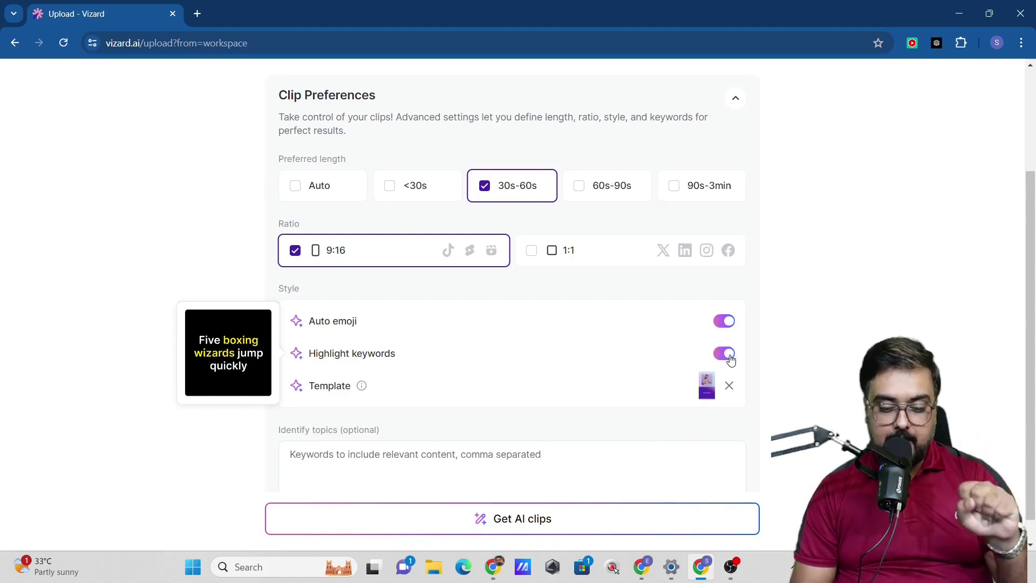
Apply the seventh template, the speaker above a purple Presentation panel, and focus Identify topics.
{"action": "left_click", "coordinate": [402, 398]}
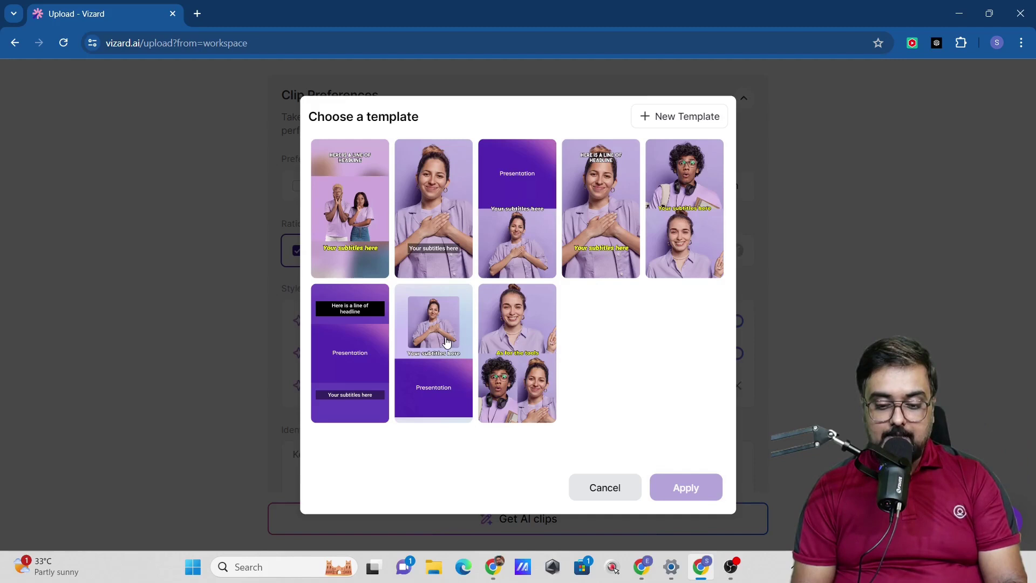
{"action": "left_click", "coordinate": [347, 362]}
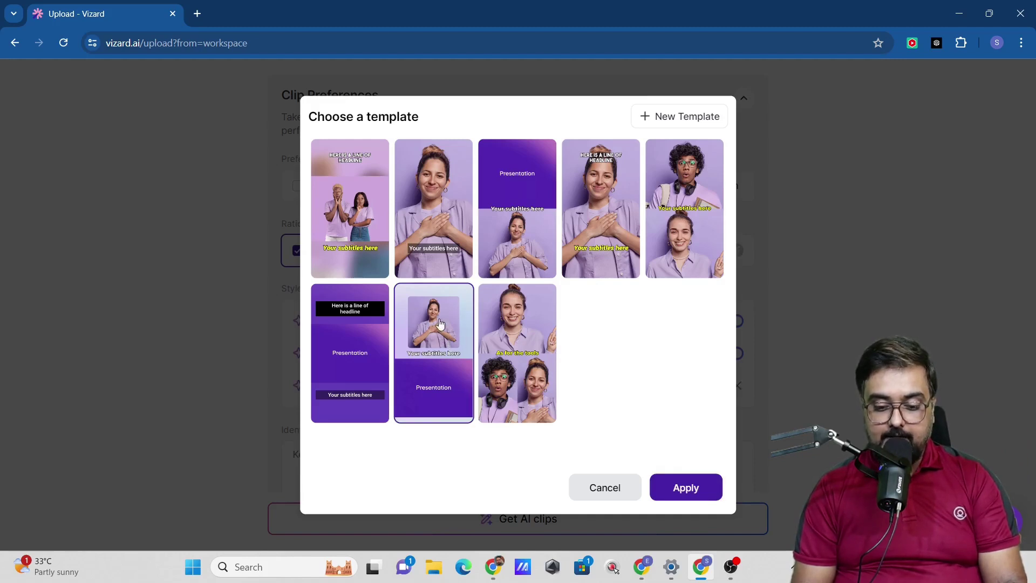
{"action": "left_click", "coordinate": [674, 489]}
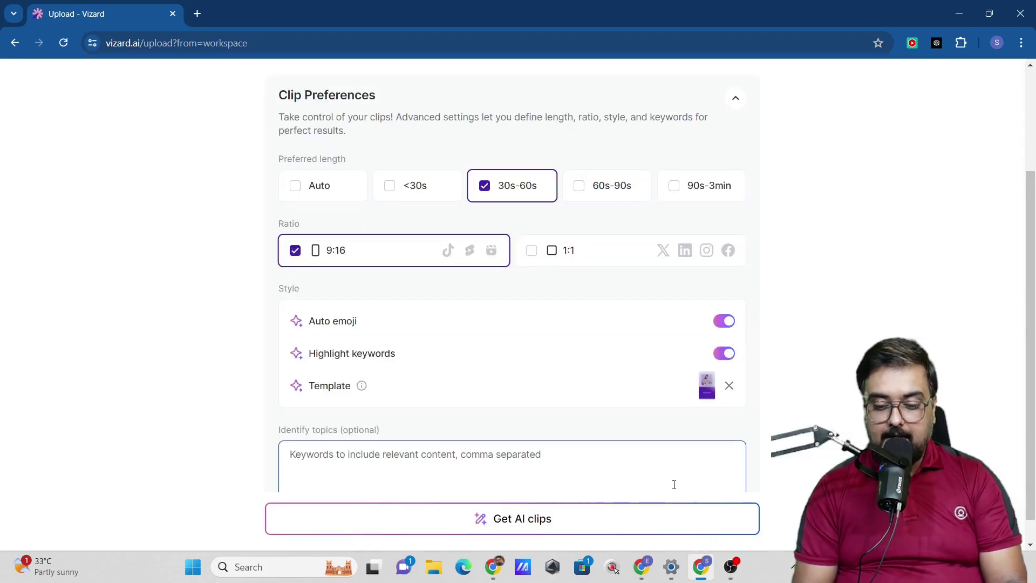
{"action": "left_click", "coordinate": [355, 443]}
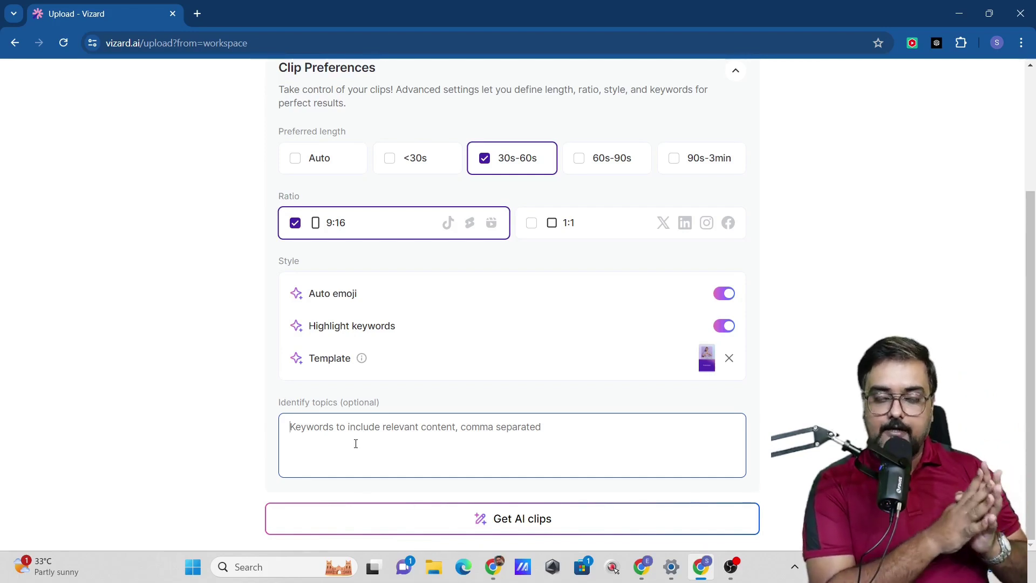
Generate the AI clips and preview the first clip, 'Transform a photograph into a video with AI tools'.
{"action": "left_click", "coordinate": [448, 526]}
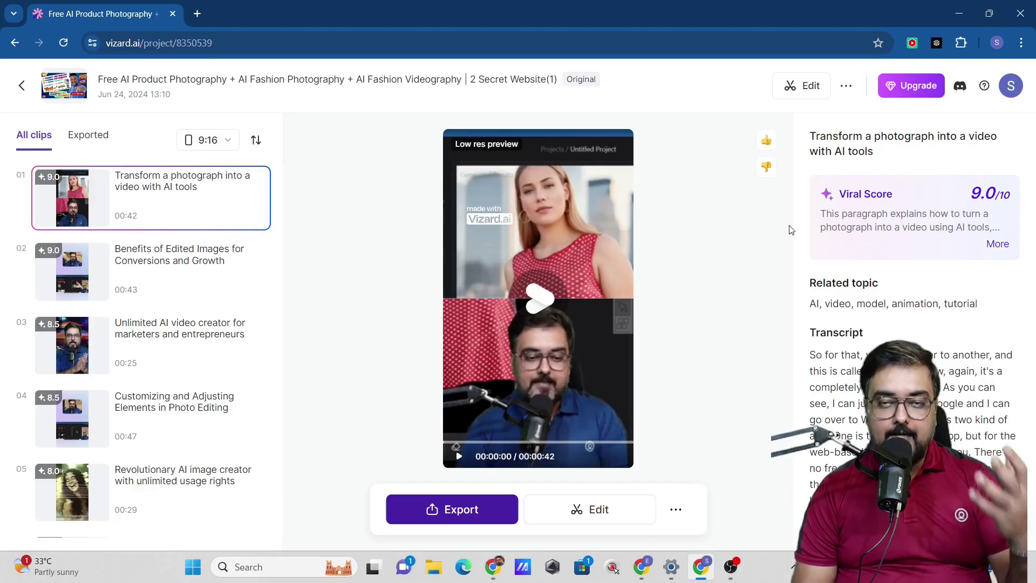
{"action": "left_click", "coordinate": [540, 302]}
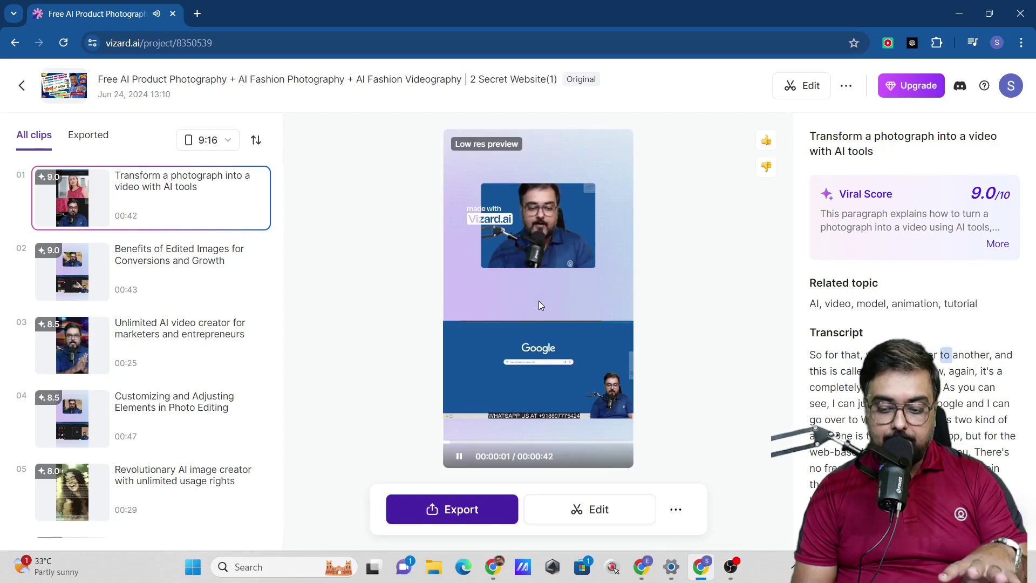
{"action": "left_click", "coordinate": [534, 306]}
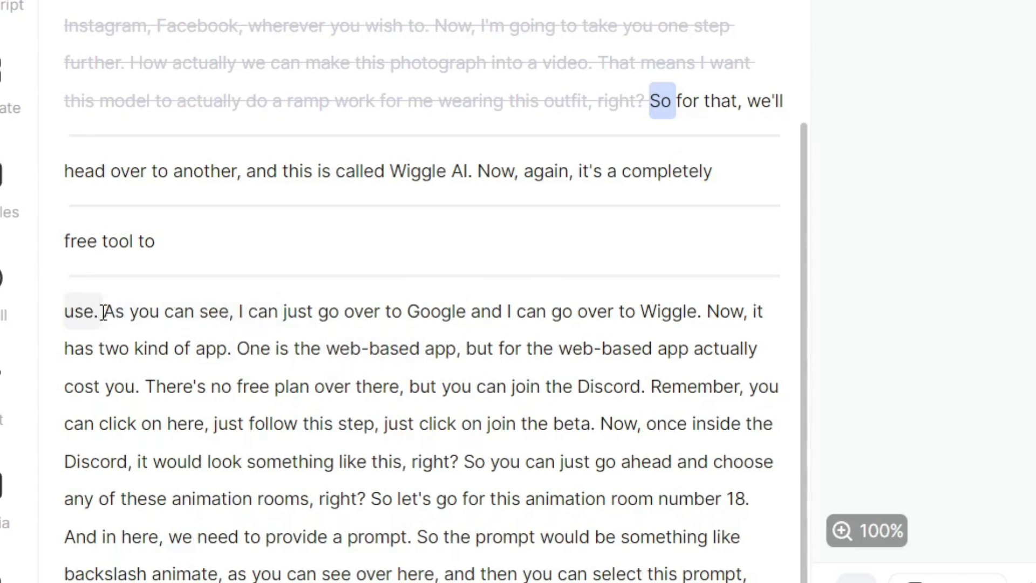
Cut the passage from 'As you can see' onward and correct the transcript word 'Wiggle' to 'Viggle'.
{"action": "left_click_drag", "start_coordinate": [104, 312], "coordinate": [599, 418]}
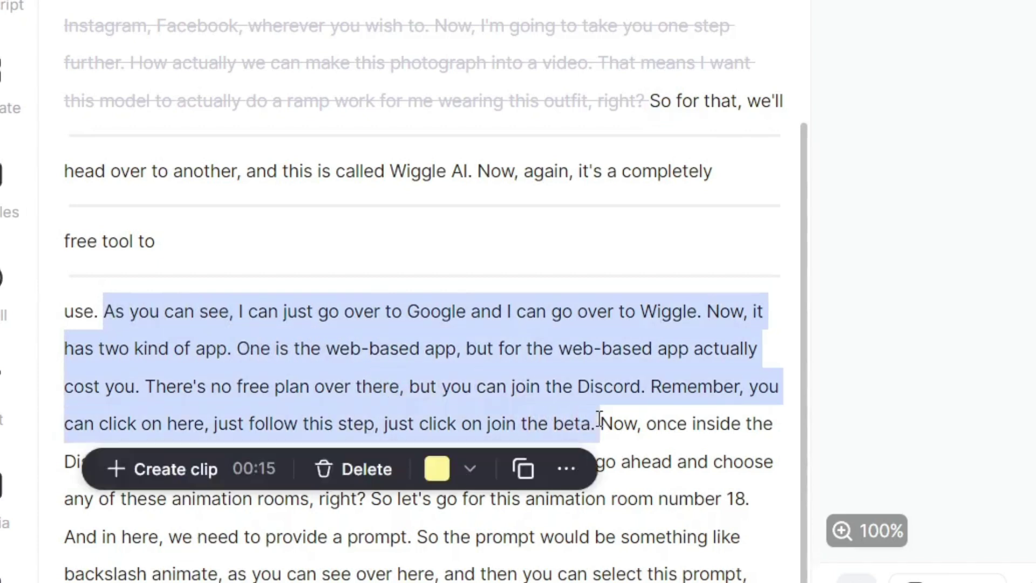
{"action": "left_click", "coordinate": [359, 470]}
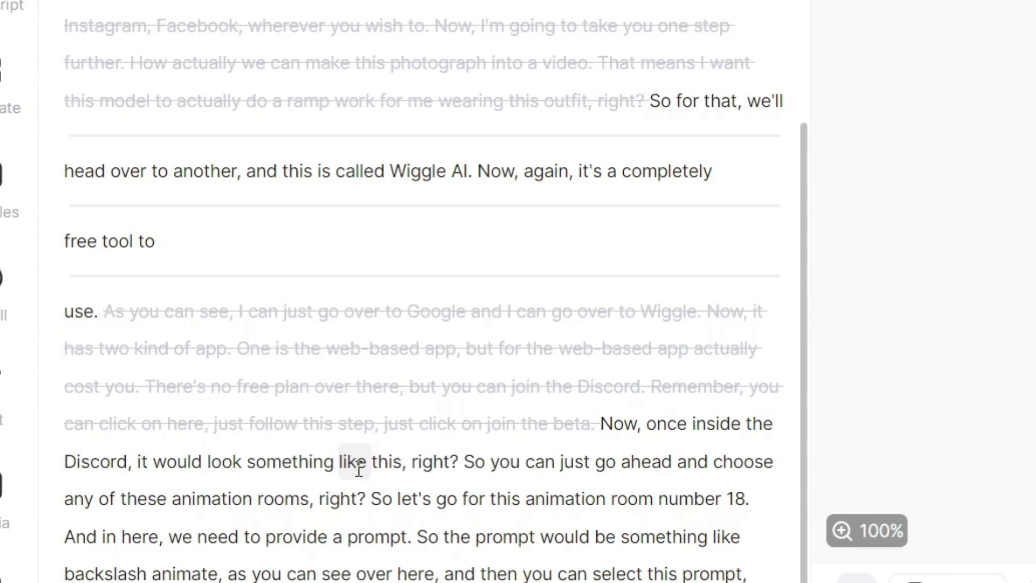
{"action": "double_click", "coordinate": [403, 167]}
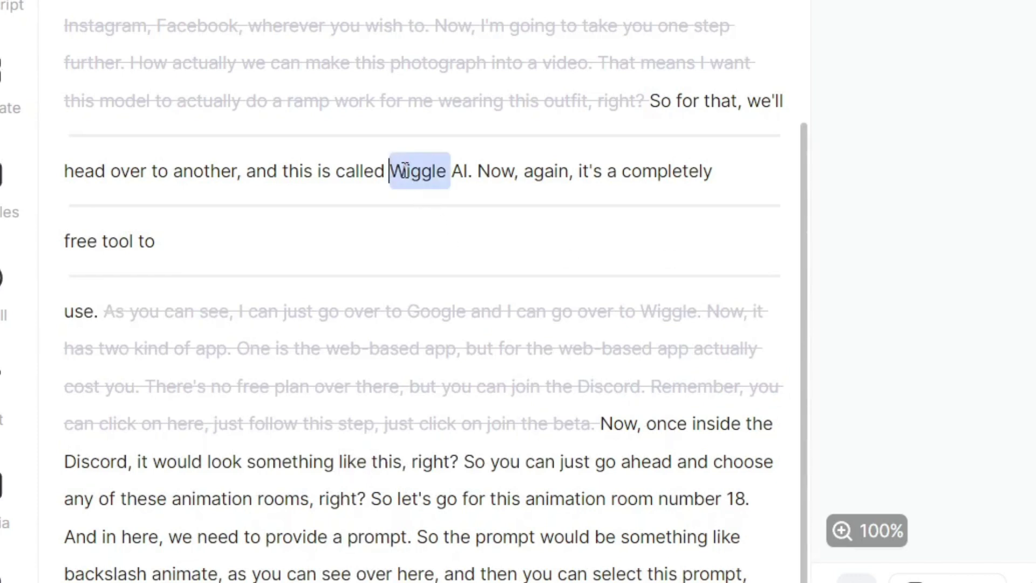
{"action": "right_click", "coordinate": [405, 171]}
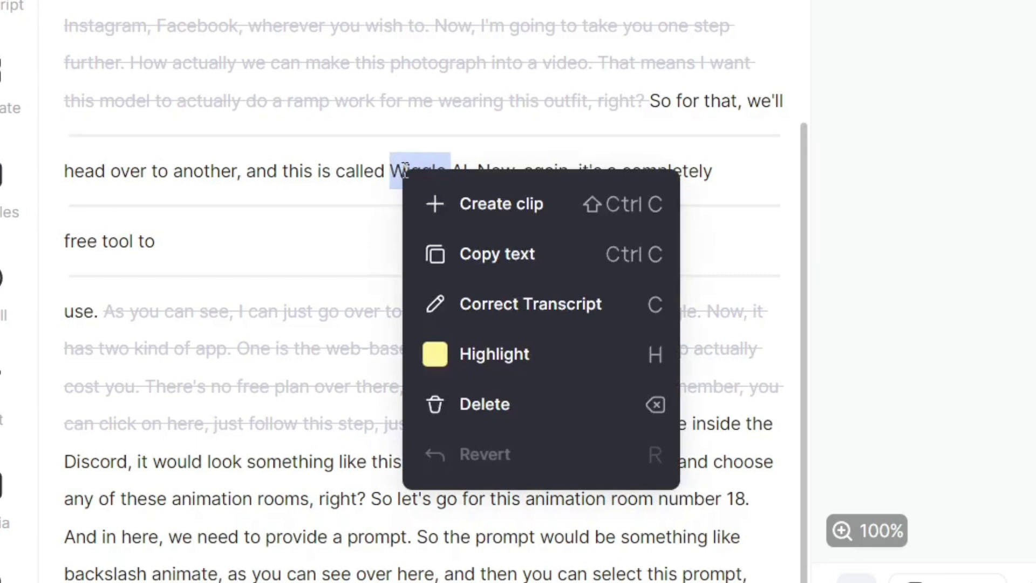
{"action": "left_click", "coordinate": [474, 306]}
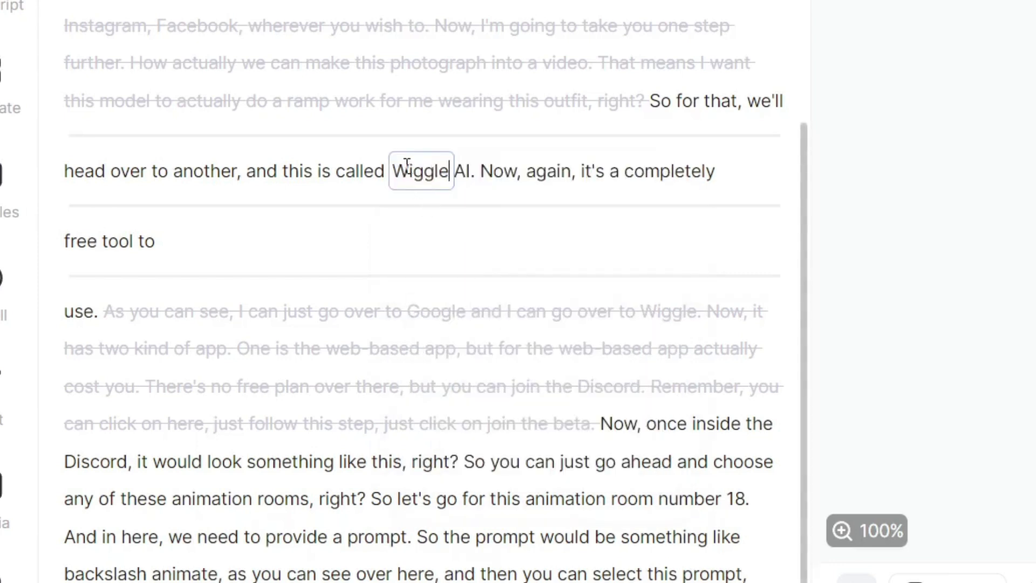
{"action": "key", "text": "BackSpace"}
{"action": "type", "text": "V"}
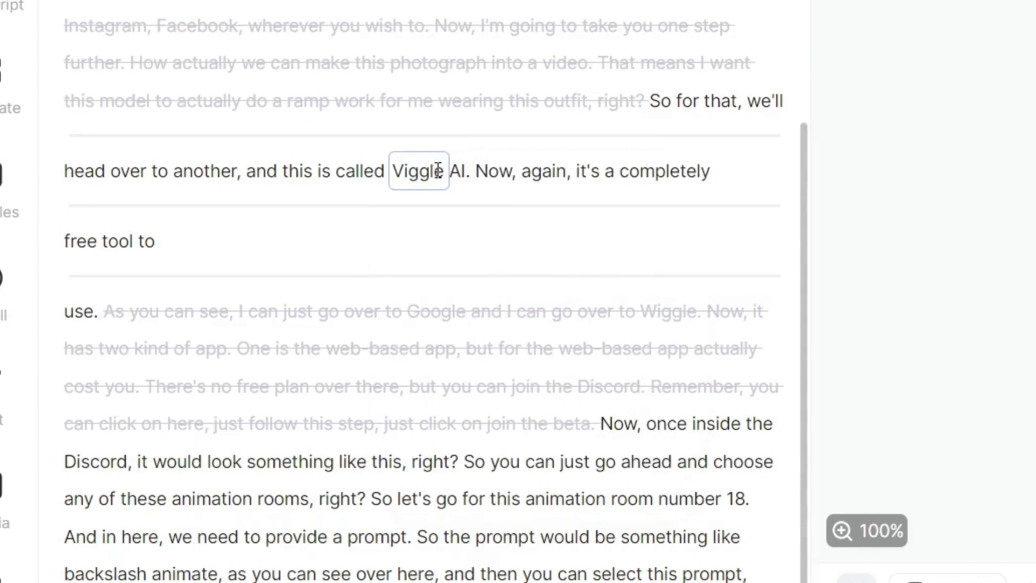
{"action": "key", "text": "Return"}
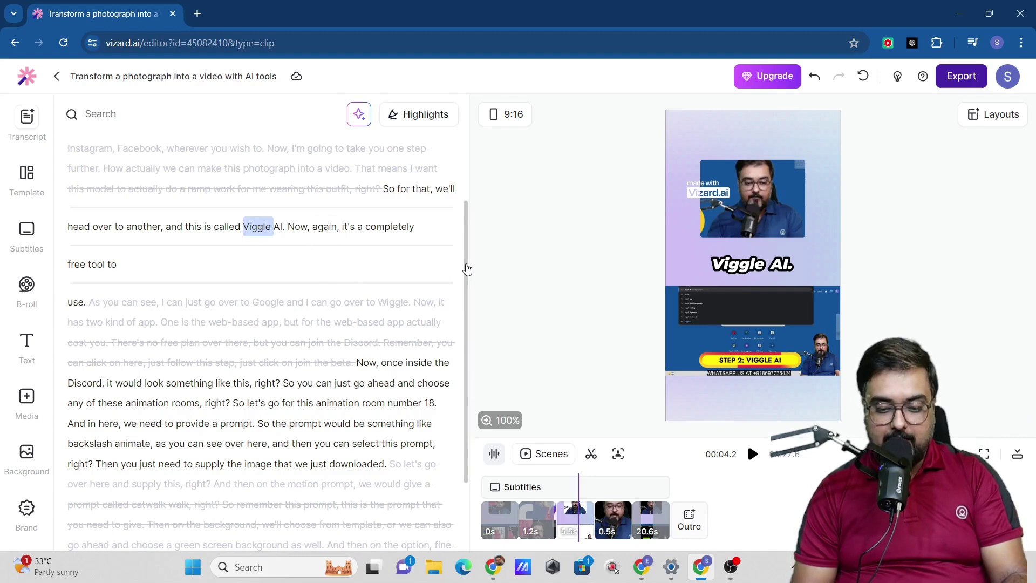
Revert the struck-through transcript passage from 'So let's go' to 'we'll hit on enter.'.
{"action": "left_click_drag", "start_coordinate": [465, 268], "coordinate": [475, 339]}
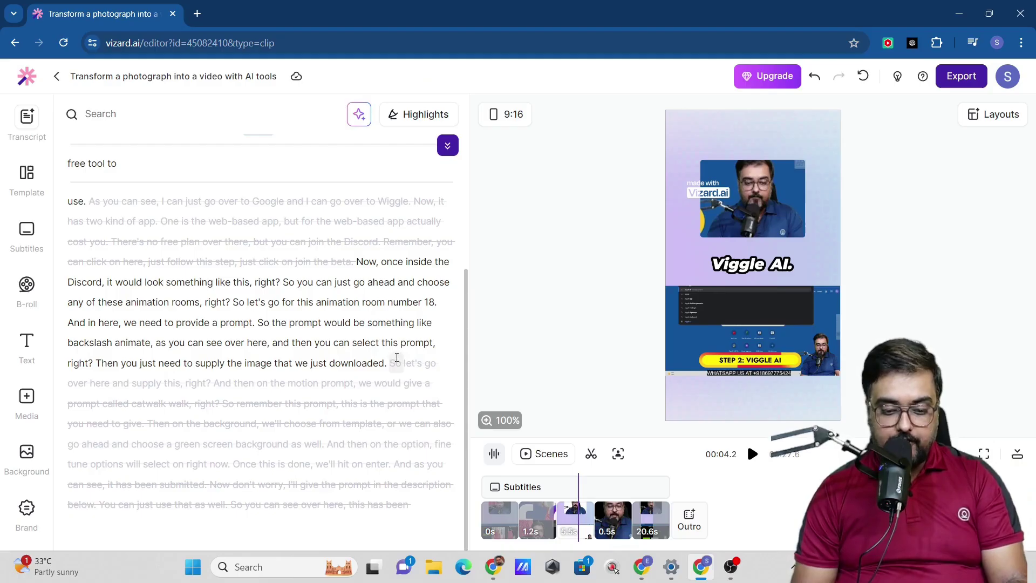
{"action": "left_click_drag", "start_coordinate": [726, 291], "coordinate": [734, 326]}
{"action": "left_click_drag", "start_coordinate": [396, 381], "coordinate": [391, 462]}
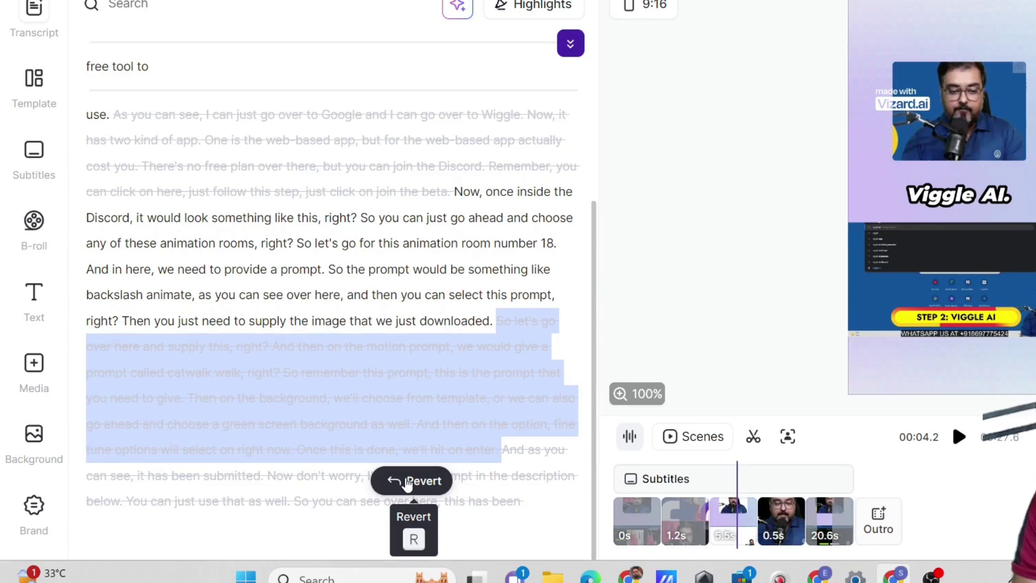
{"action": "left_click", "coordinate": [407, 482]}
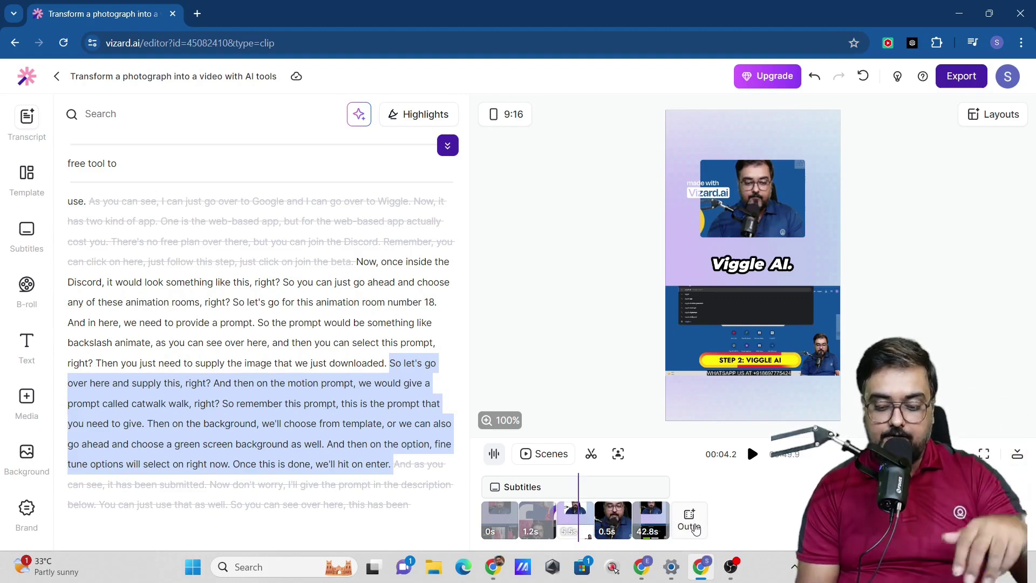
Set the existing standing-model video as the clip's outro instead of uploading a new file.
{"action": "left_click", "coordinate": [695, 527]}
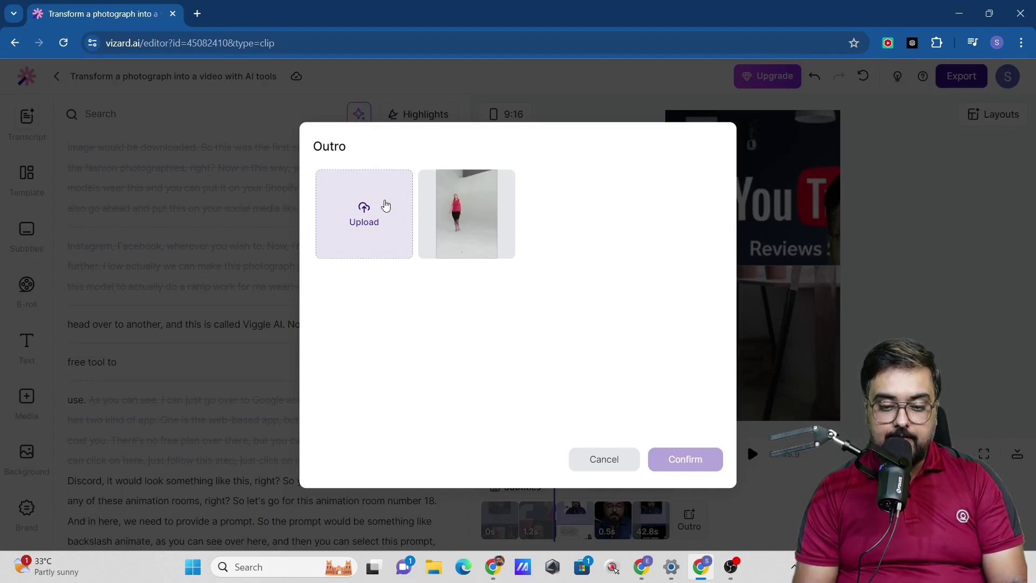
{"action": "left_click", "coordinate": [387, 204]}
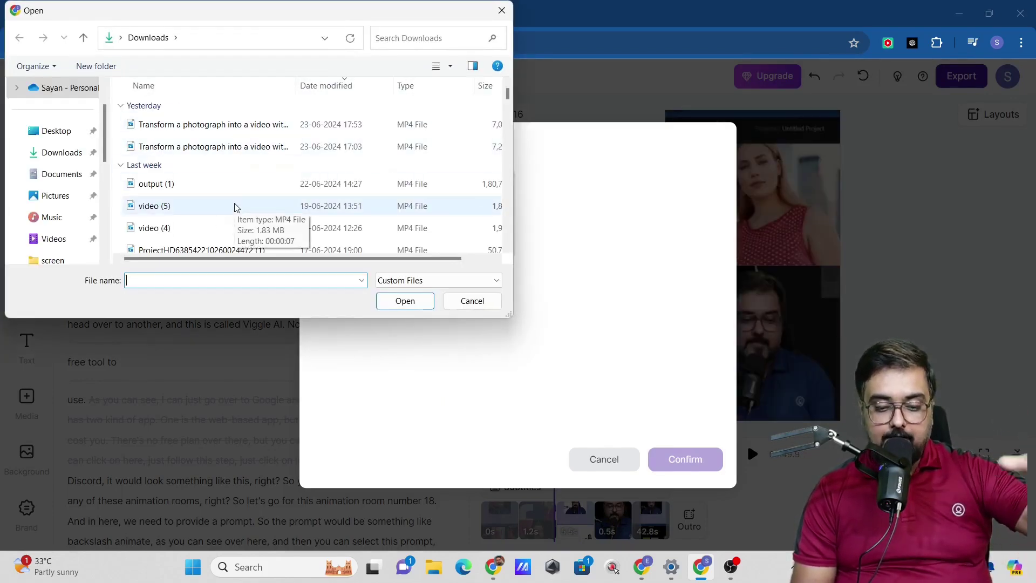
{"action": "left_click", "coordinate": [475, 301]}
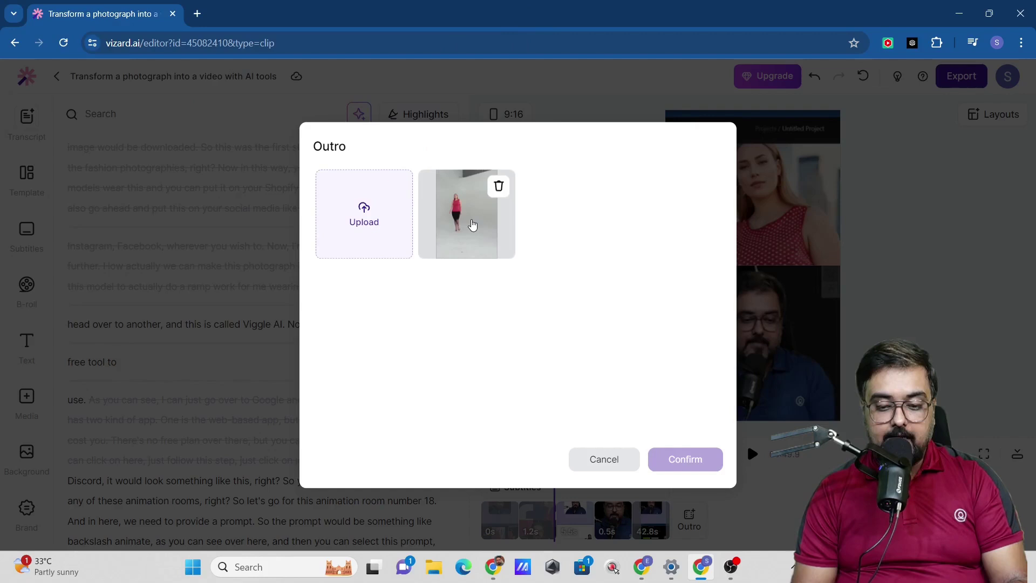
{"action": "left_click", "coordinate": [473, 225]}
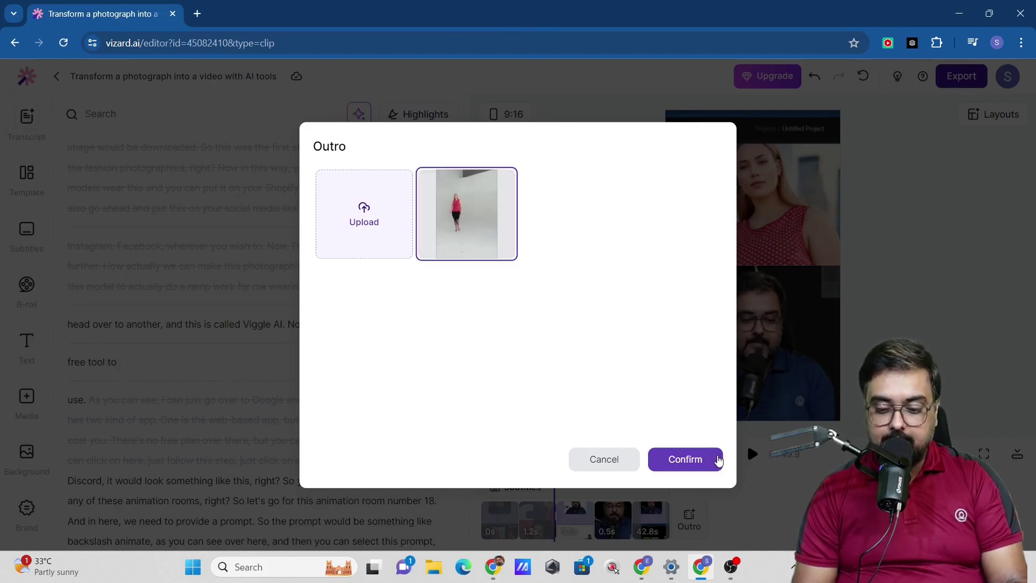
{"action": "left_click", "coordinate": [713, 459]}
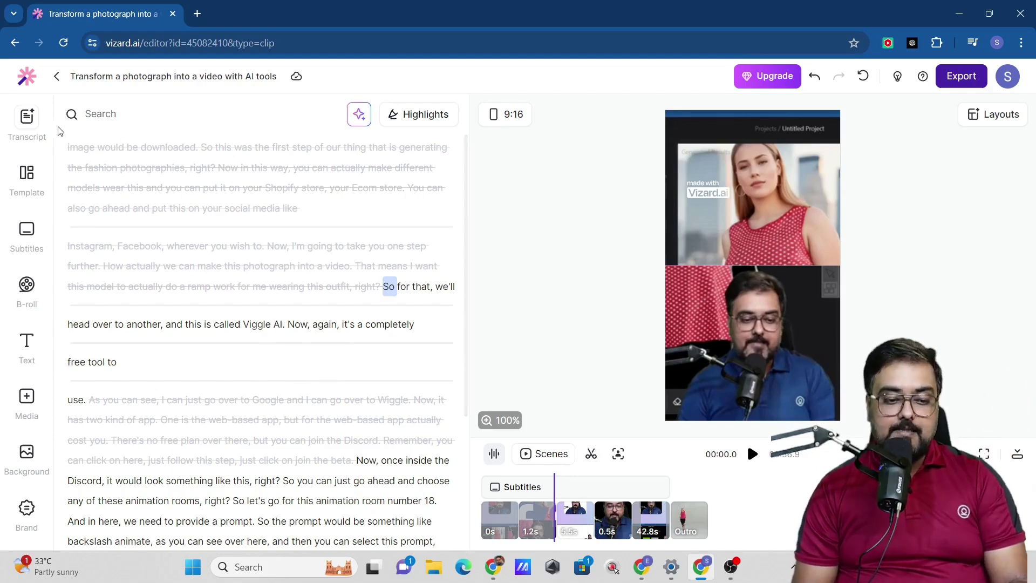
Switch from the Templates panel to the Subtitles editor showing the timed caption lines.
{"action": "left_click", "coordinate": [26, 178]}
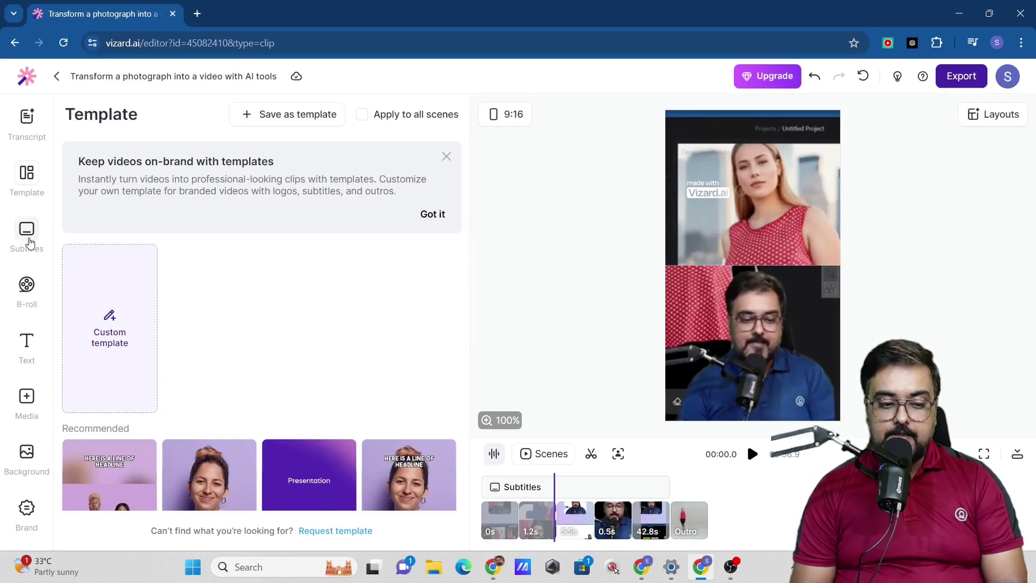
{"action": "left_click", "coordinate": [29, 242]}
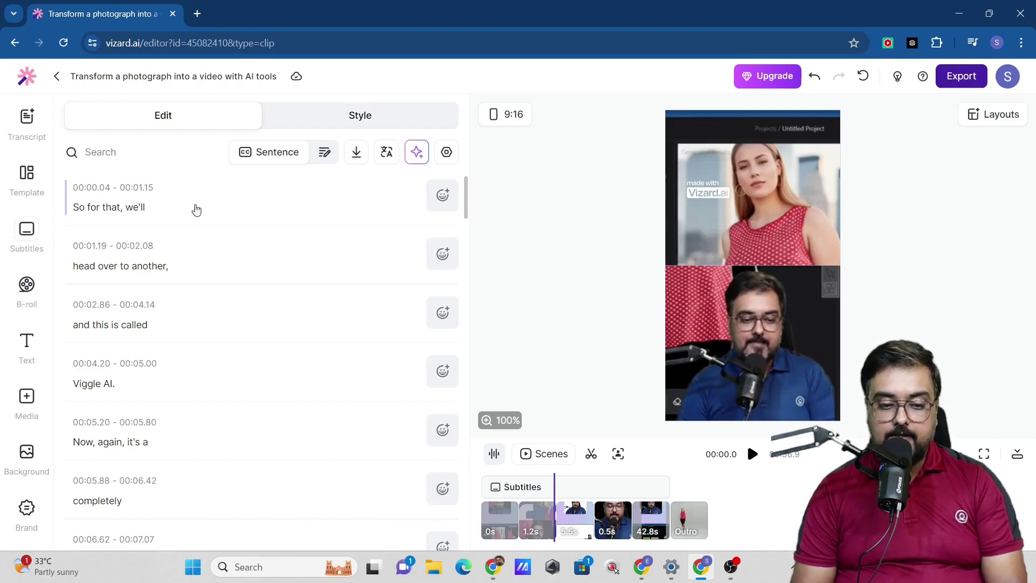
Apply the first font combination to all scenes: Inter 16 bold, two lines, blue background, no stroke.
{"action": "left_click", "coordinate": [121, 210]}
{"action": "left_click", "coordinate": [111, 318]}
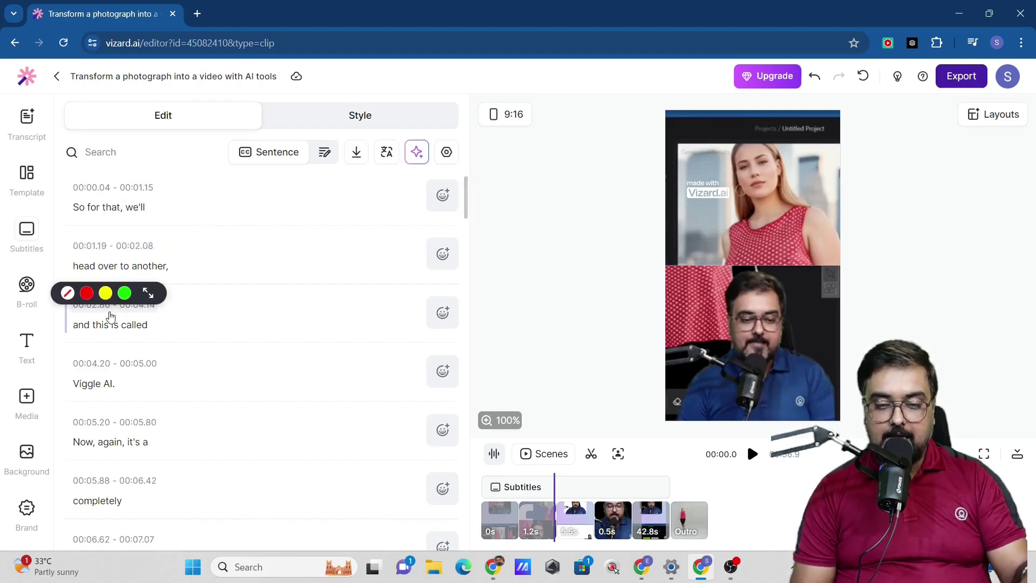
{"action": "left_click", "coordinate": [116, 211]}
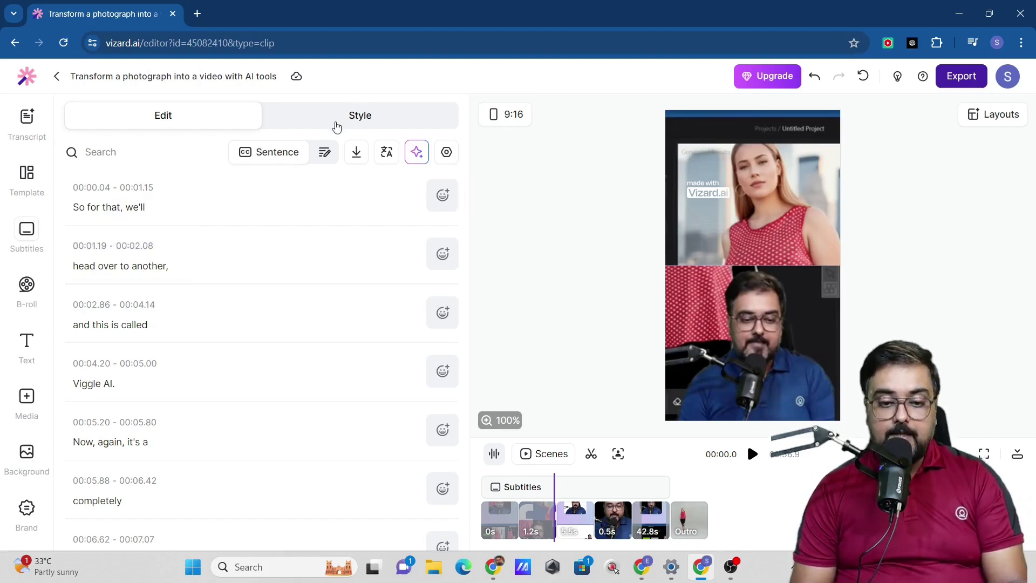
{"action": "left_click", "coordinate": [336, 126]}
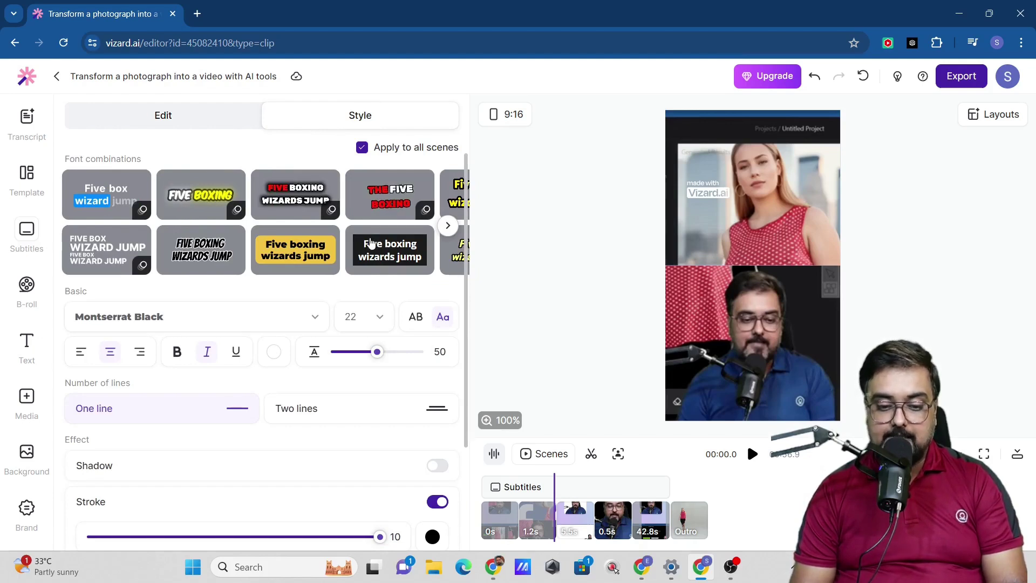
{"action": "left_click", "coordinate": [280, 249]}
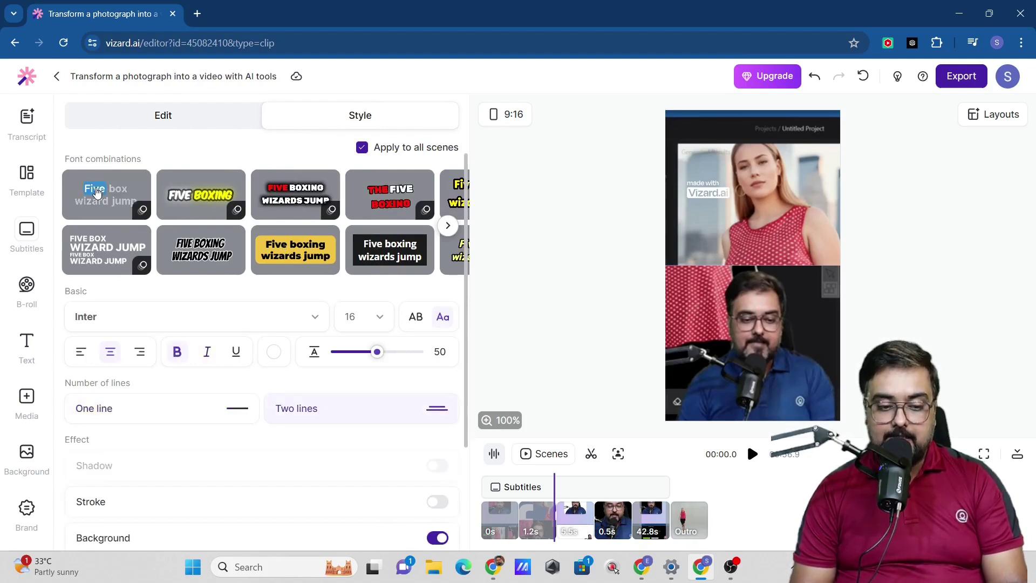
{"action": "scroll", "coordinate": [473, 304], "scroll_direction": "down", "scroll_amount": 2}
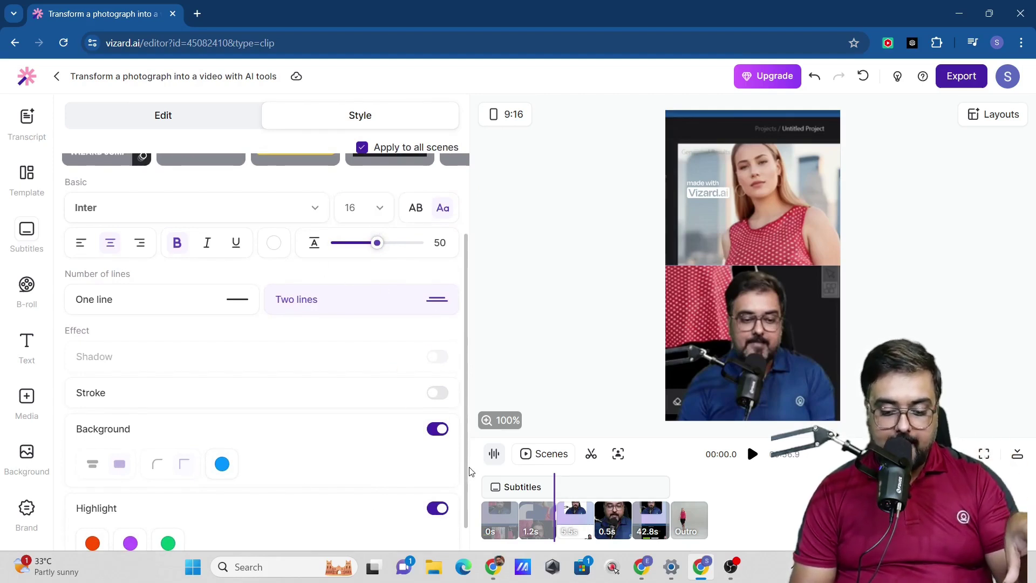
{"action": "left_click_drag", "start_coordinate": [467, 472], "coordinate": [466, 376]}
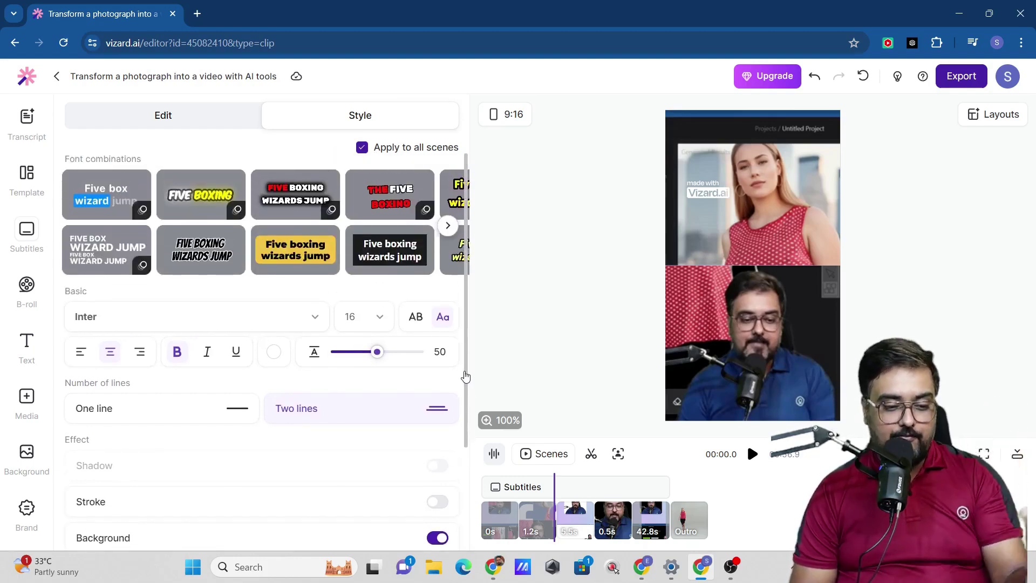
Look through the B-roll, text, media, background and brand panels, then return to the project's clip list.
{"action": "left_click", "coordinate": [32, 296]}
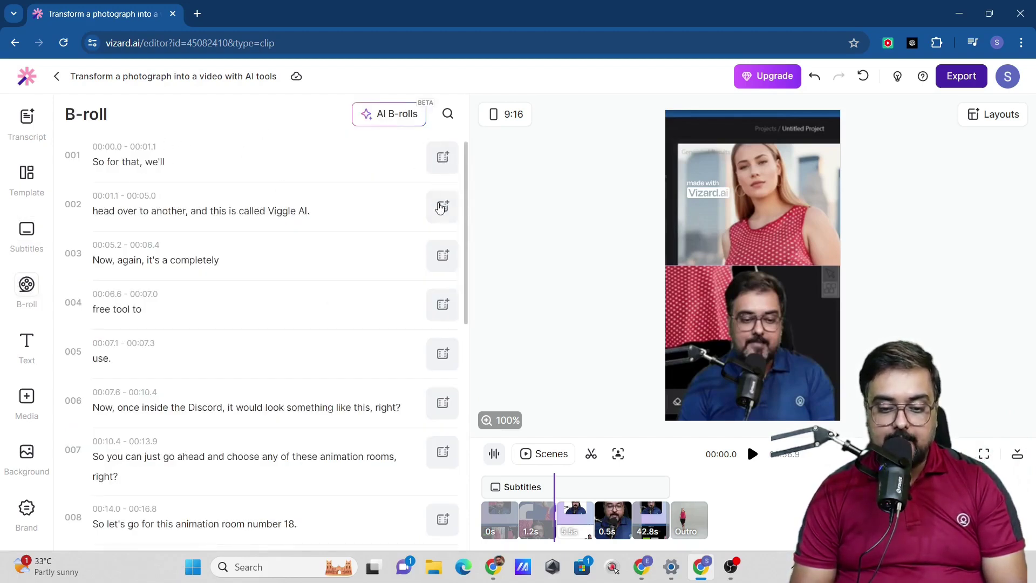
{"action": "left_click", "coordinate": [442, 158]}
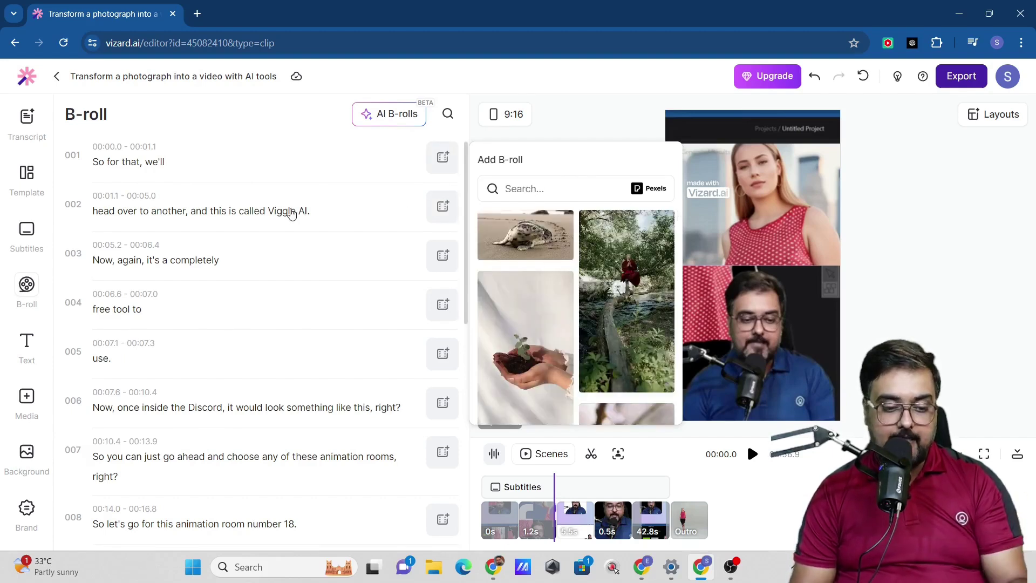
{"action": "left_click", "coordinate": [27, 350]}
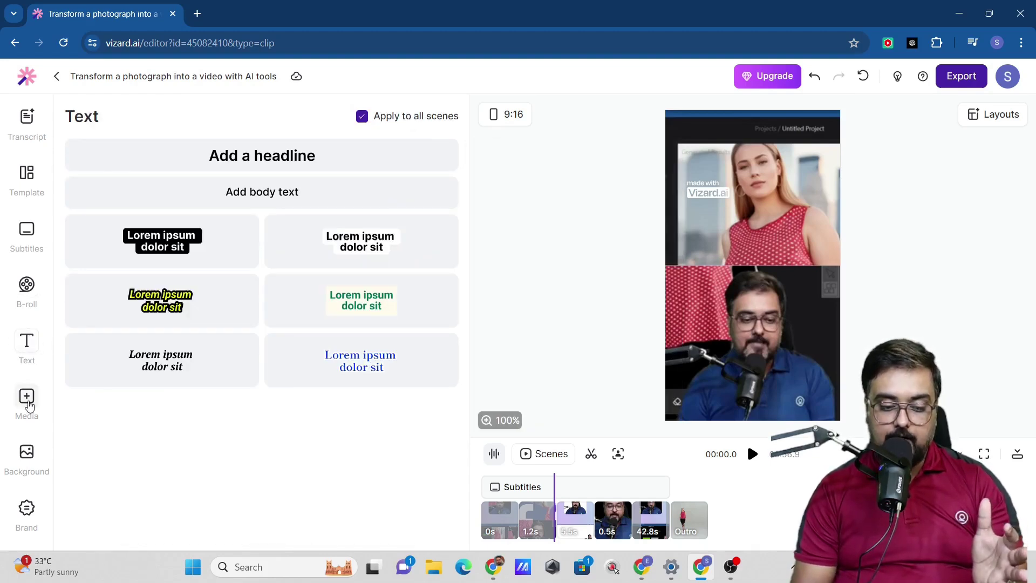
{"action": "left_click", "coordinate": [28, 404]}
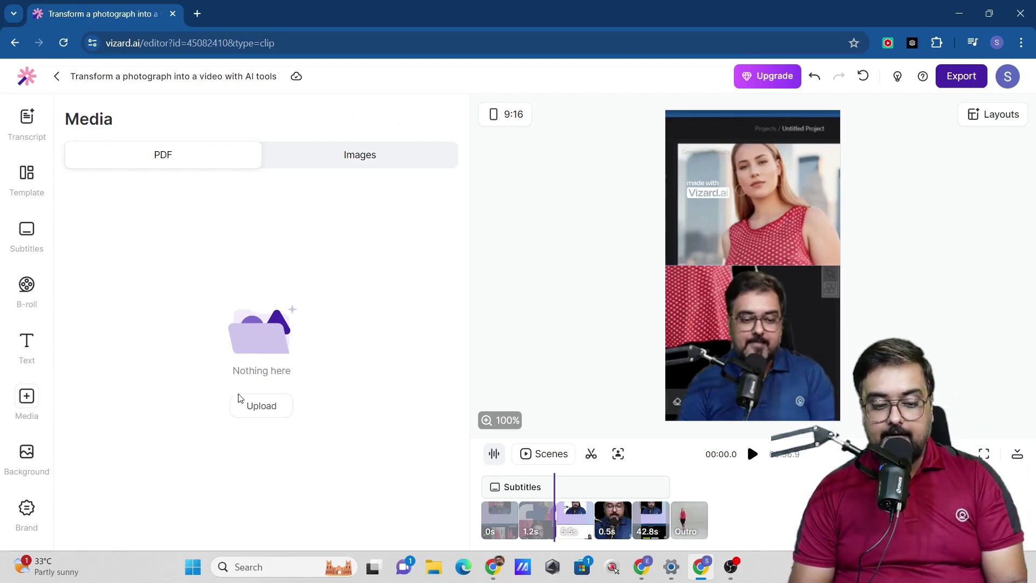
{"action": "left_click", "coordinate": [24, 459]}
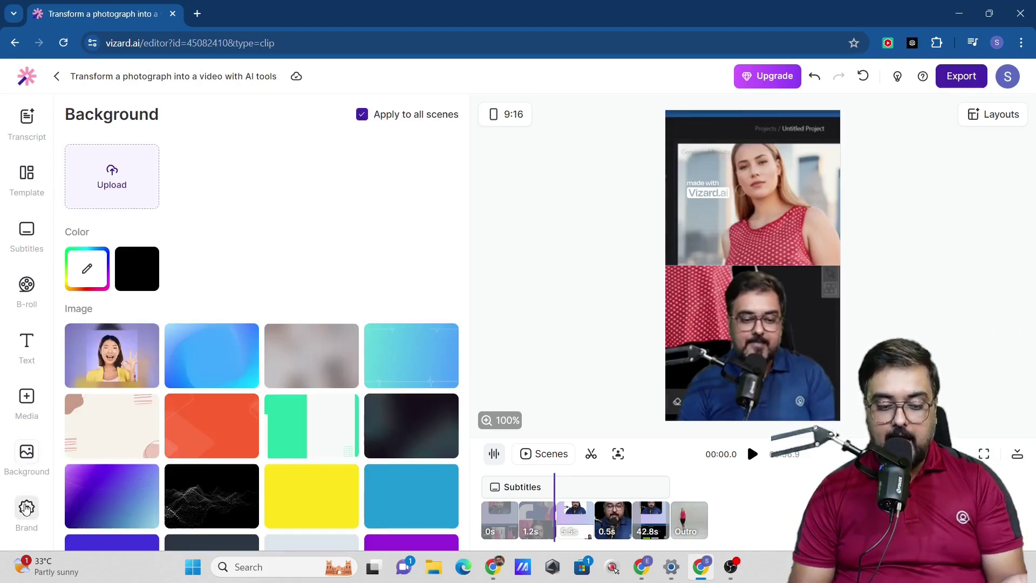
{"action": "left_click", "coordinate": [27, 510]}
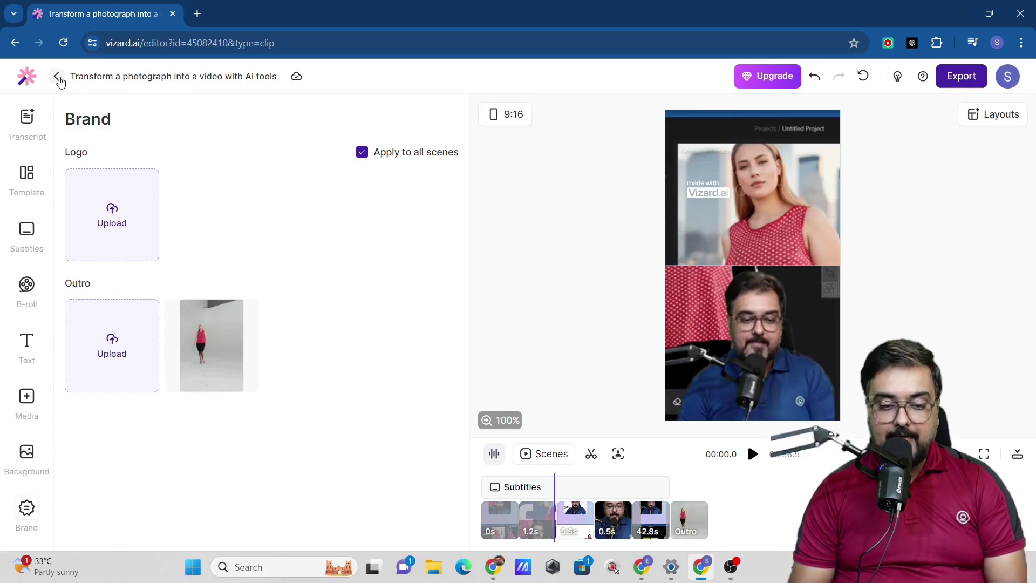
{"action": "left_click", "coordinate": [58, 77]}
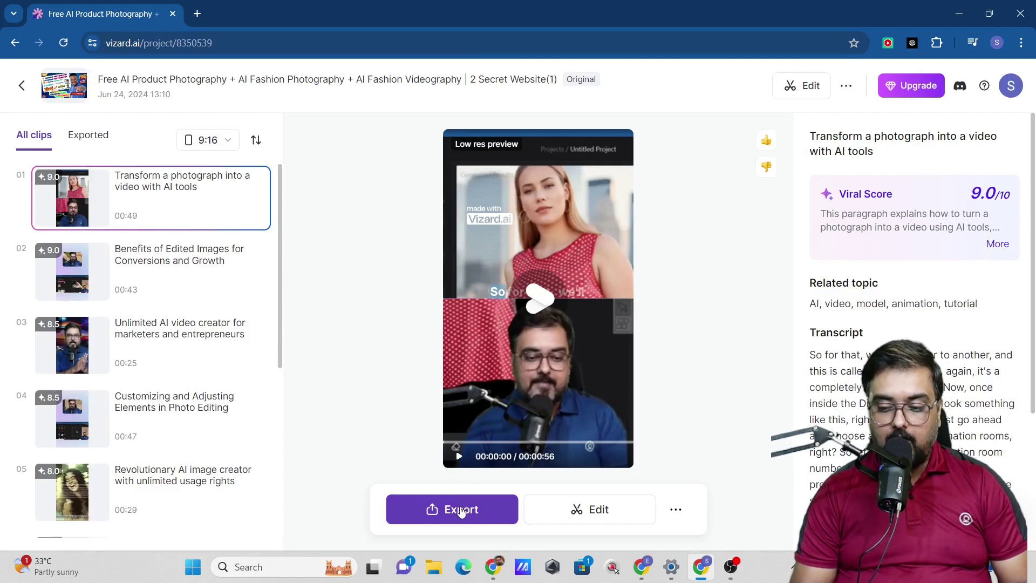
Export the 9.0-scored clip at 720p and view its finished export page.
{"action": "left_click", "coordinate": [461, 512]}
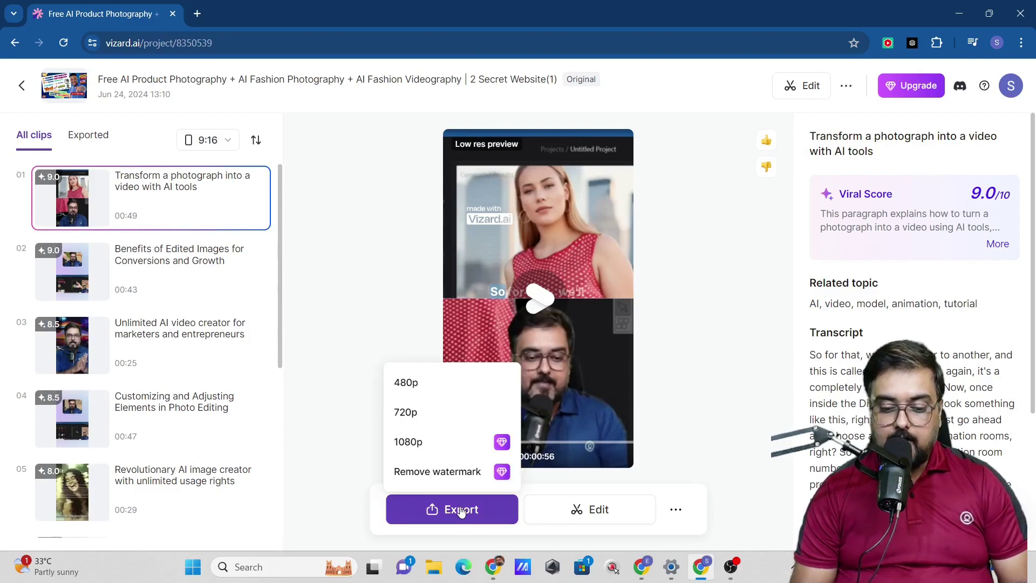
{"action": "left_click", "coordinate": [442, 416]}
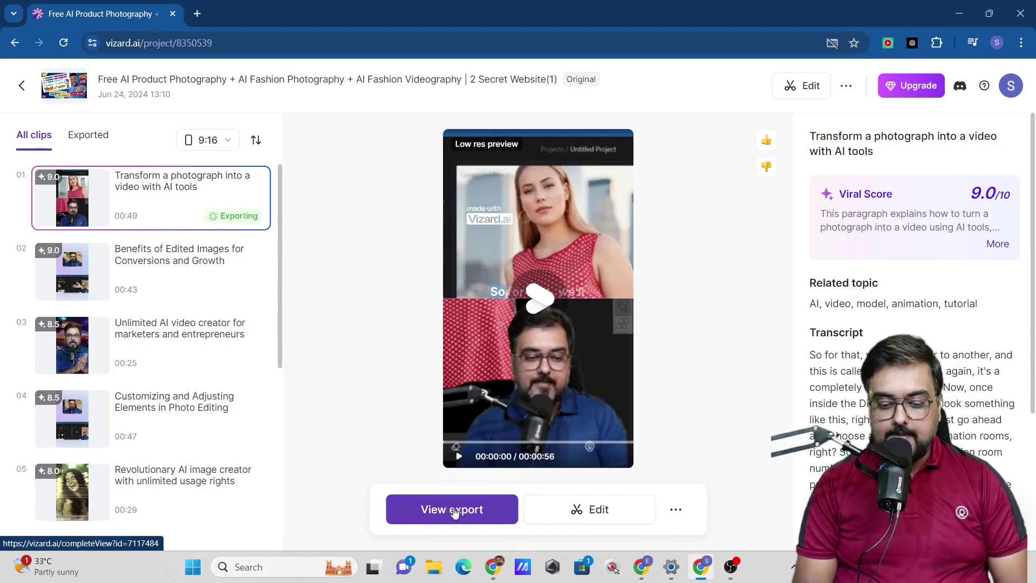
{"action": "left_click", "coordinate": [467, 513]}
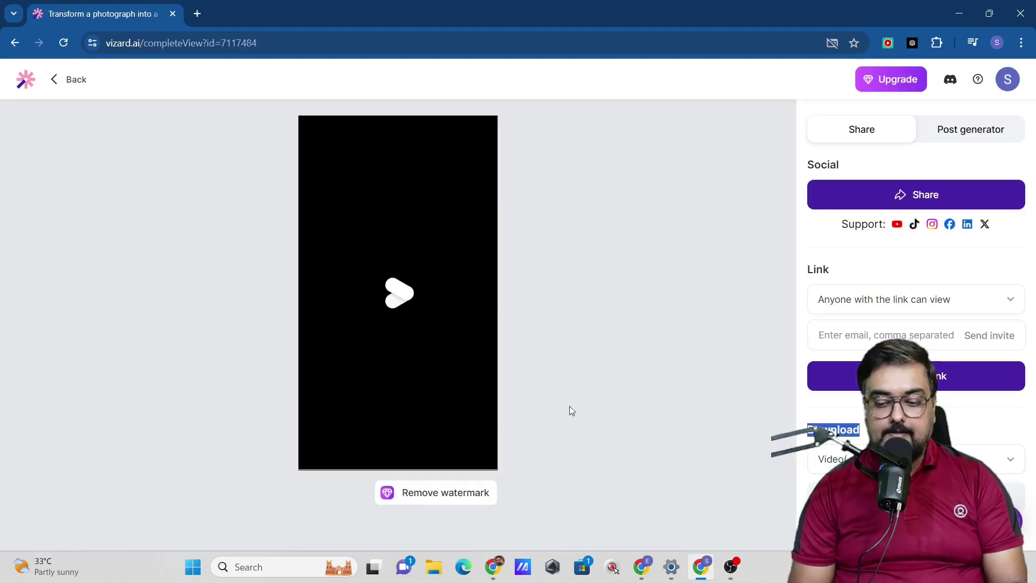
Play the 58-second exported clip in the preview, pausing, resuming and pausing again.
{"action": "left_click", "coordinate": [408, 300]}
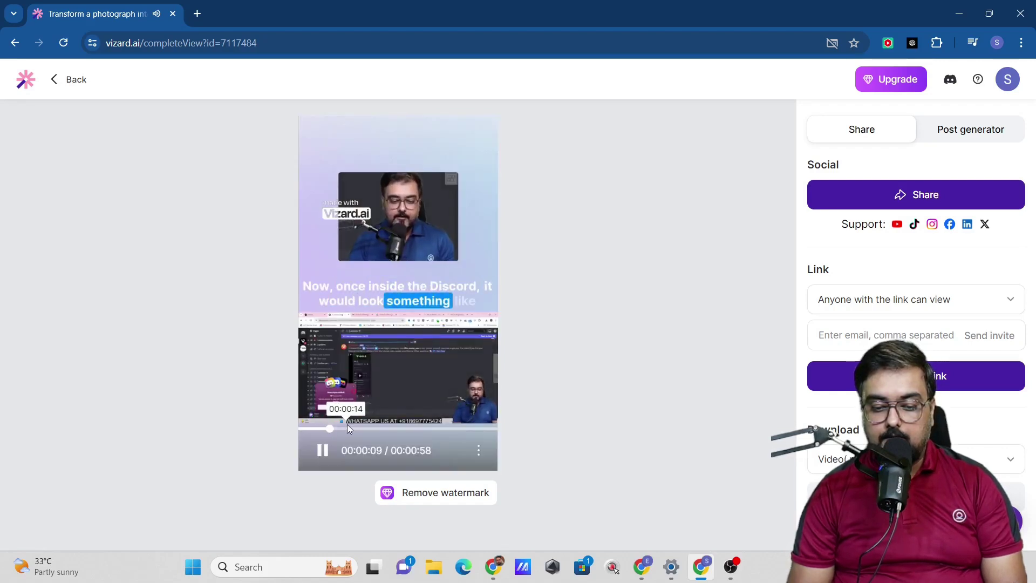
{"action": "left_click", "coordinate": [323, 452]}
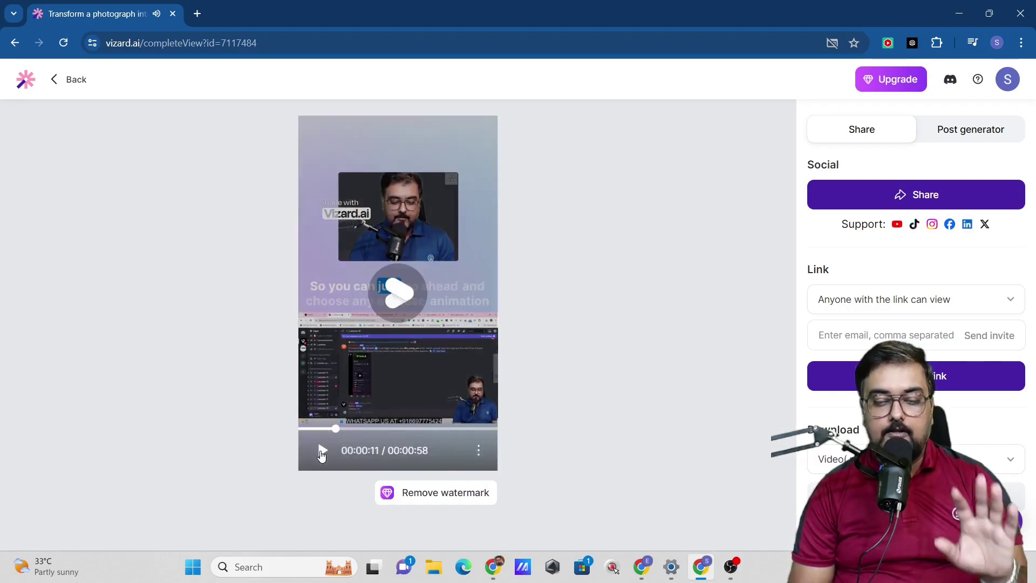
{"action": "left_click", "coordinate": [322, 453]}
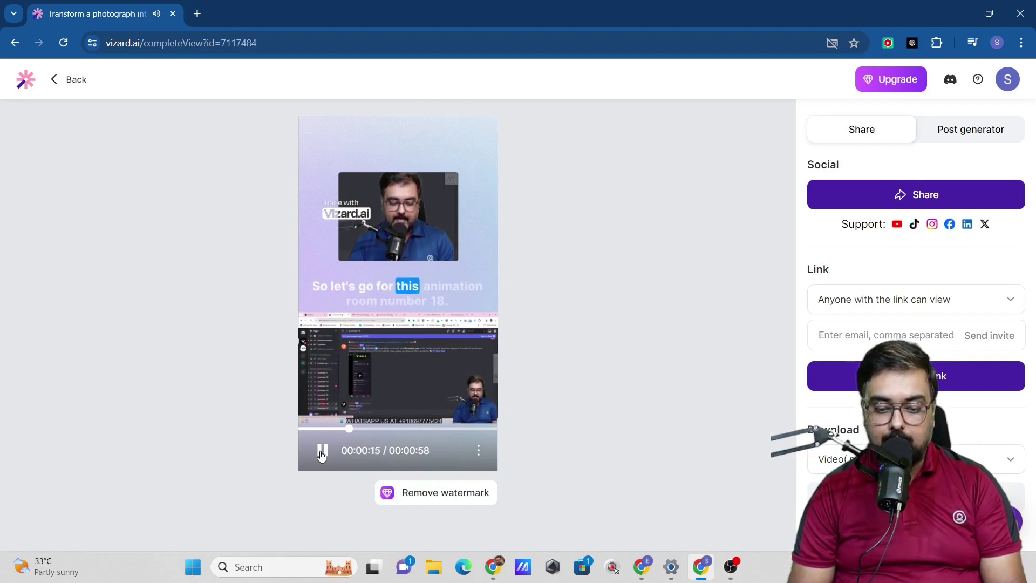
{"action": "left_click", "coordinate": [322, 452]}
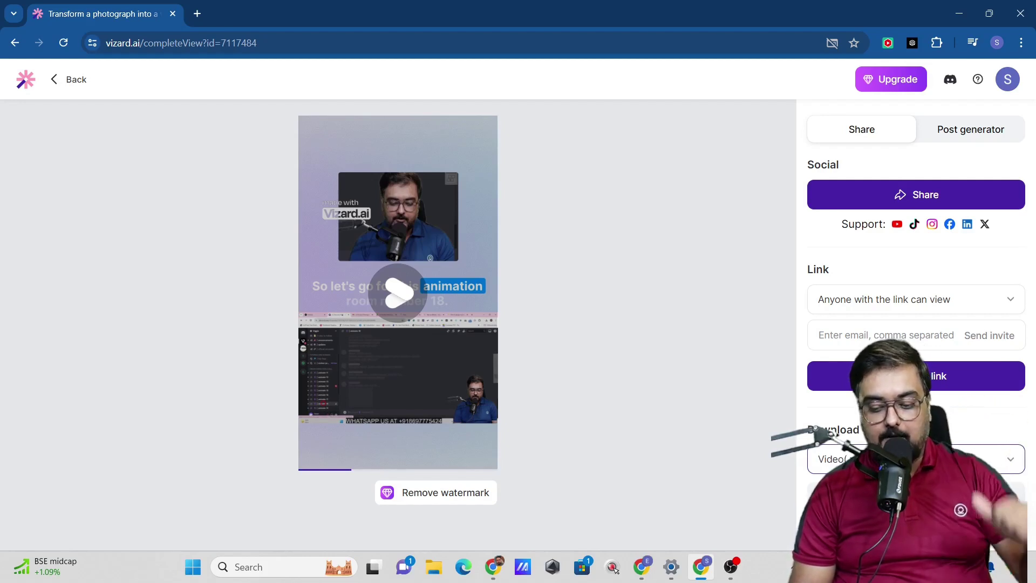
Download the clip as Video(.mp4) and confirm the 7.9 MB file is Done in Chrome's downloads.
{"action": "left_click", "coordinate": [917, 459]}
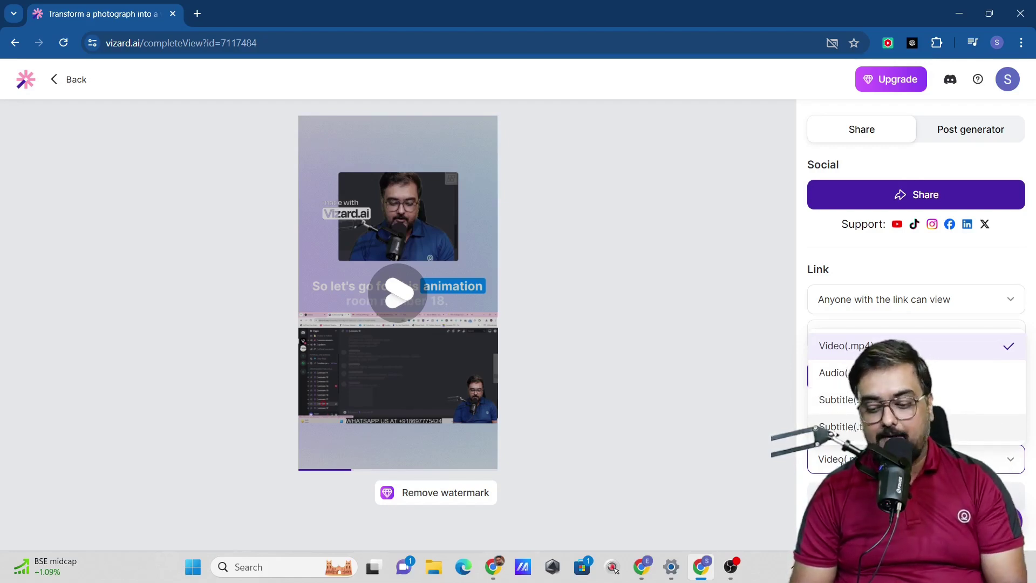
{"action": "left_click", "coordinate": [804, 479]}
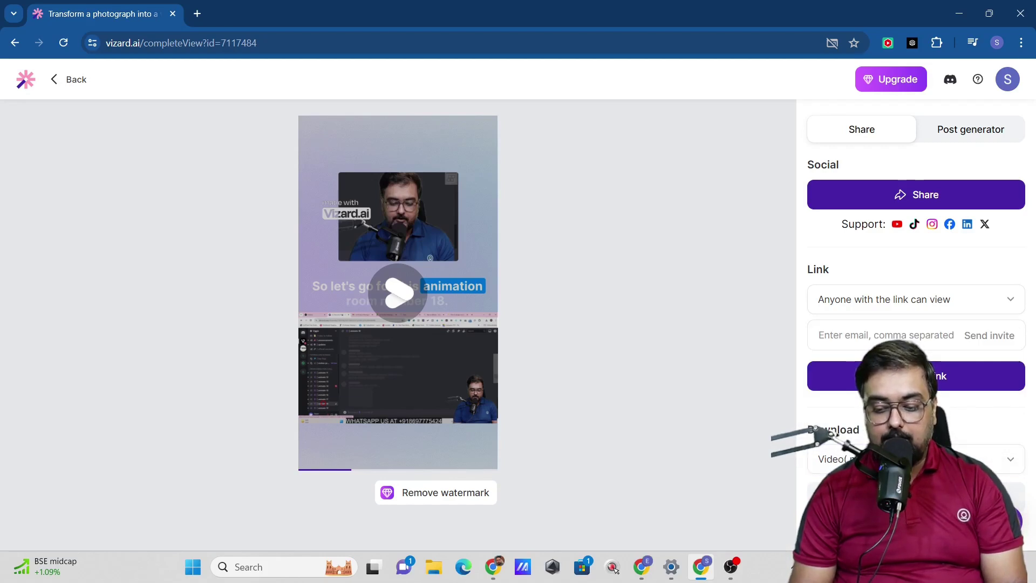
{"action": "left_click", "coordinate": [864, 499]}
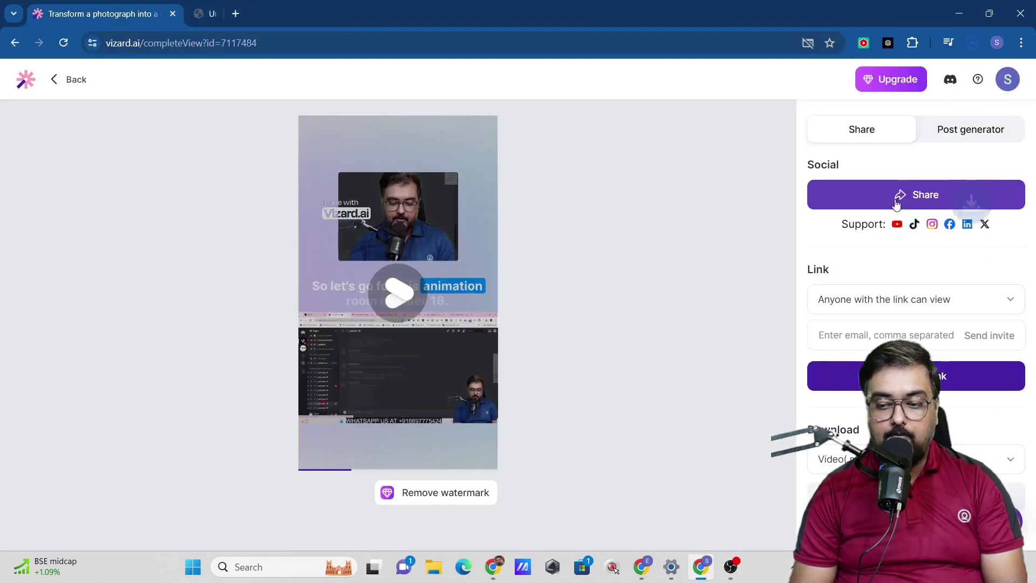
{"action": "left_click", "coordinate": [971, 44]}
Play the downloaded mp4 in Media Player, pause it, exit full screen and close the player.
{"action": "mouse_move", "coordinate": [894, 115]}
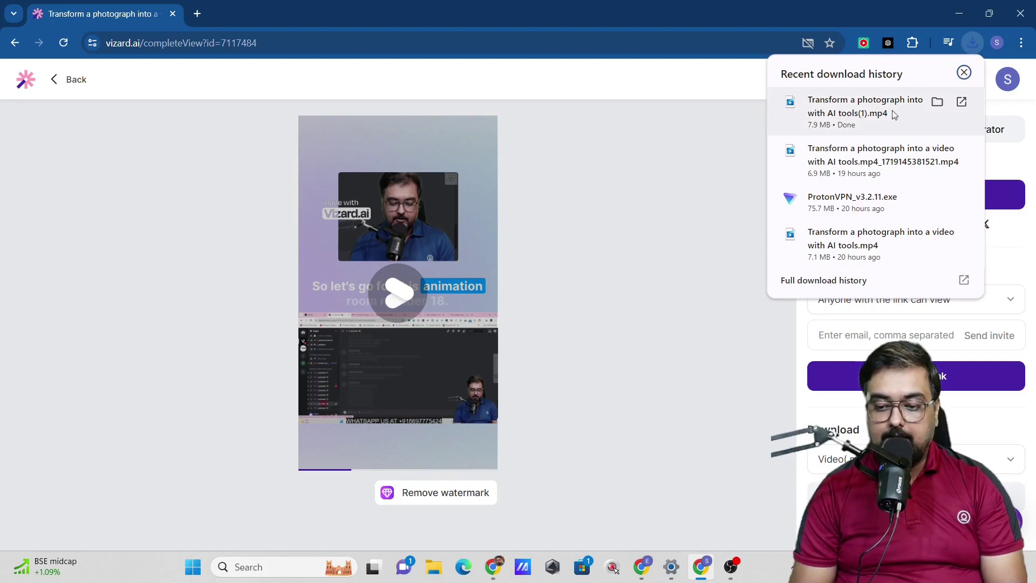
{"action": "left_click", "coordinate": [862, 115]}
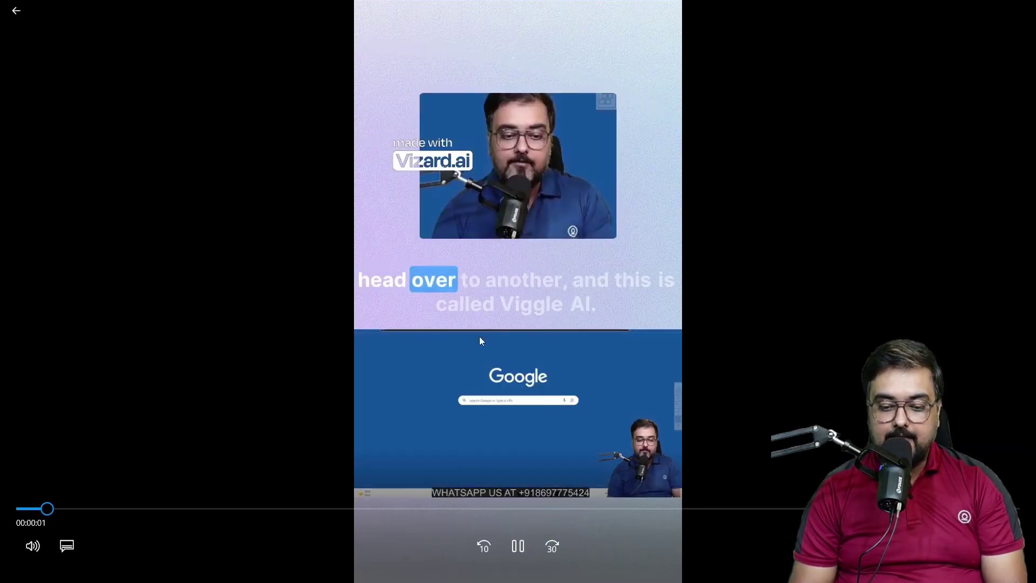
{"action": "left_click", "coordinate": [517, 553]}
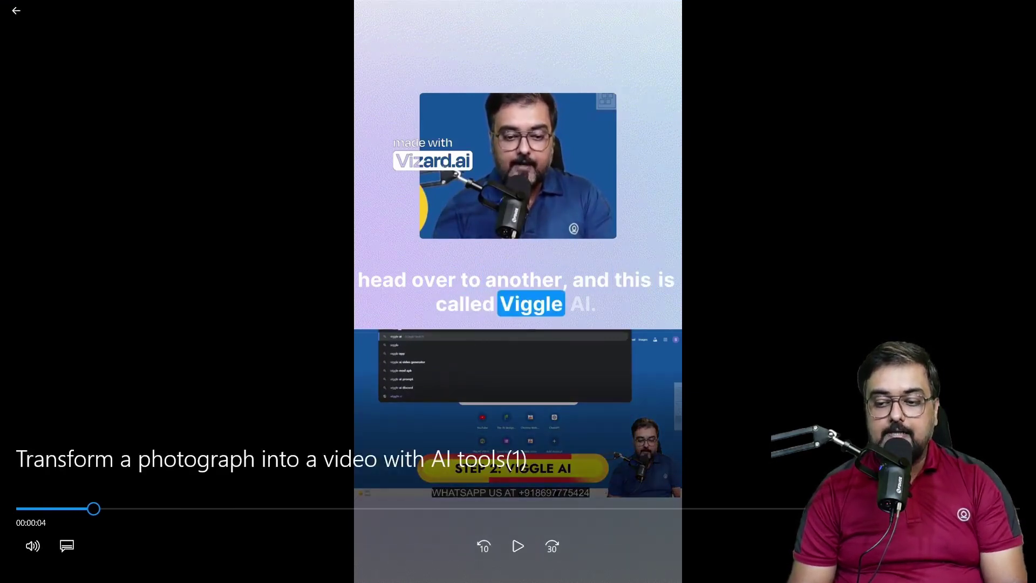
{"action": "key", "text": "Escape"}
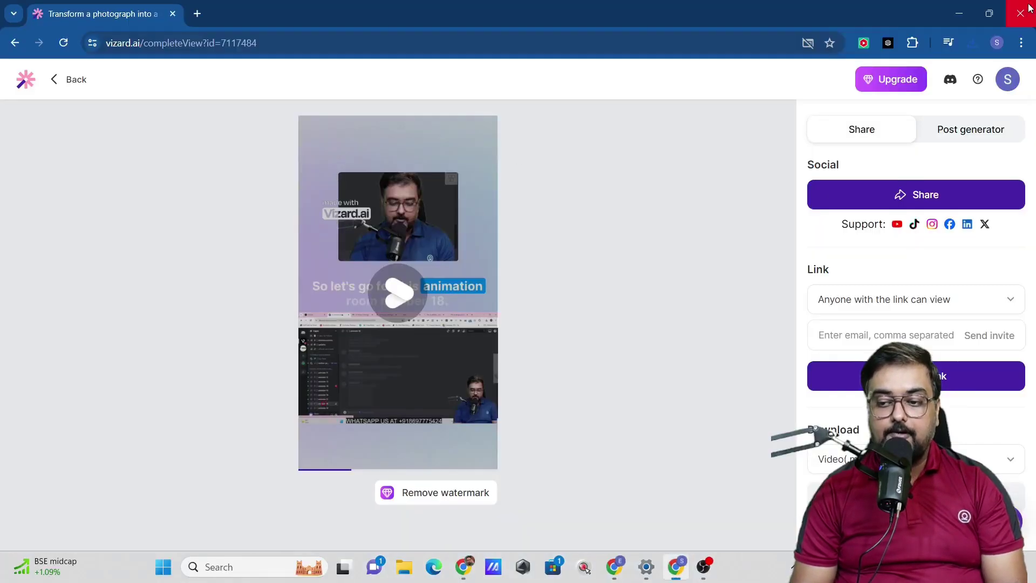
{"action": "left_click", "coordinate": [1020, 11]}
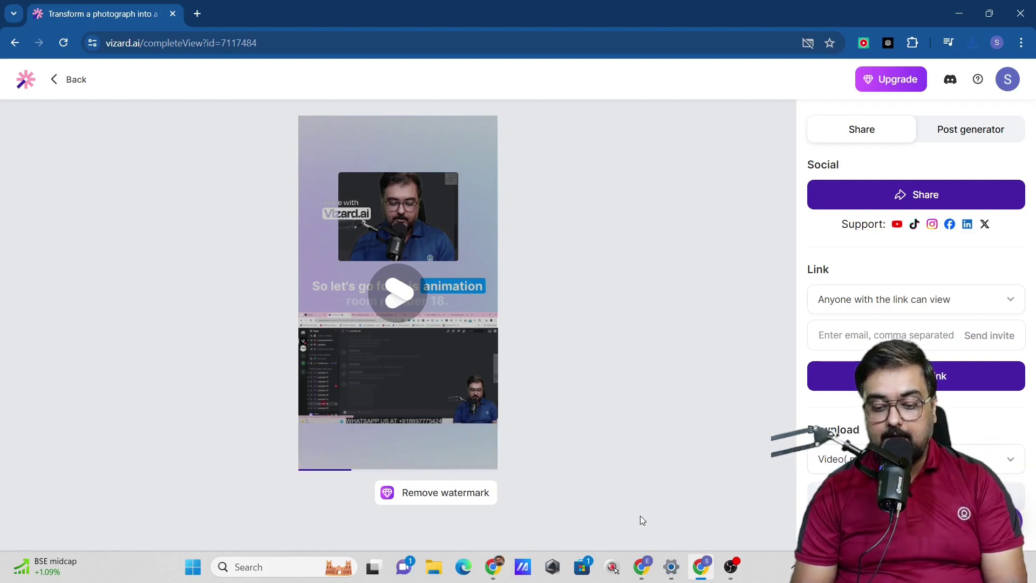
On vidyo.ai's pricing page, highlight the Free plan's 75 mins per month and the USD 23 Essential plan.
{"action": "left_click", "coordinate": [641, 567]}
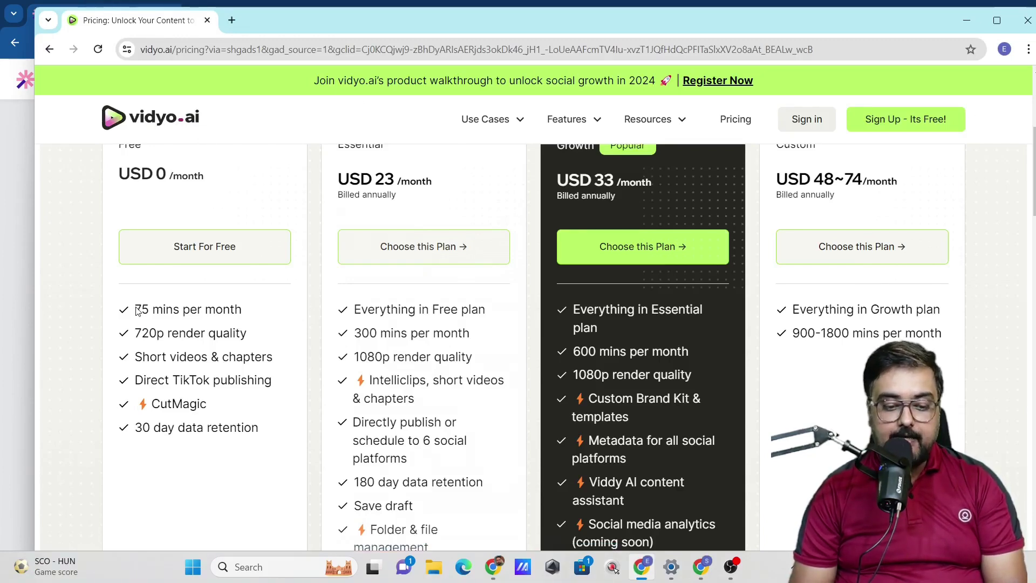
{"action": "left_click_drag", "start_coordinate": [136, 310], "coordinate": [260, 315]}
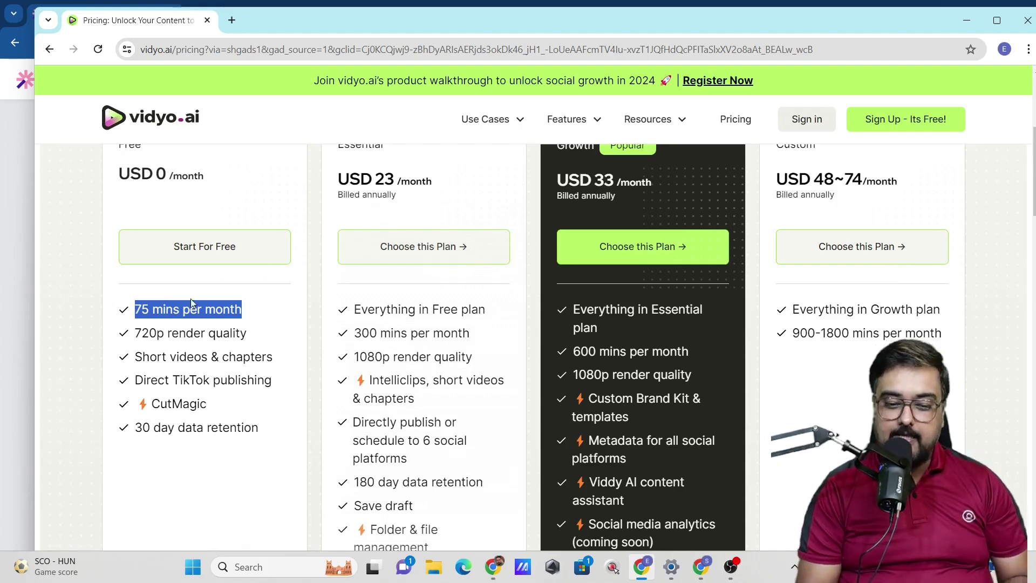
{"action": "left_click_drag", "start_coordinate": [376, 175], "coordinate": [448, 188]}
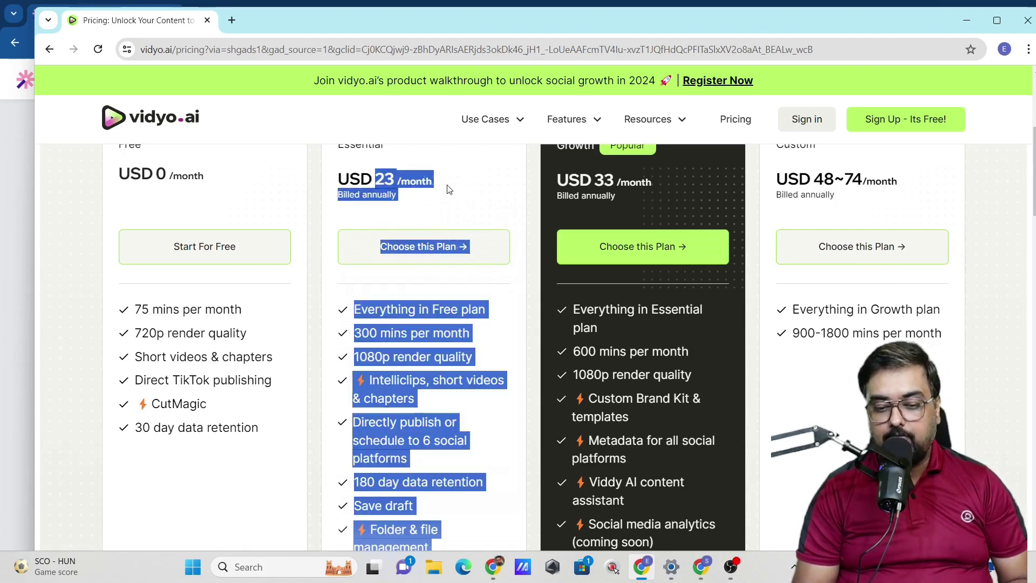
{"action": "left_click", "coordinate": [415, 185]}
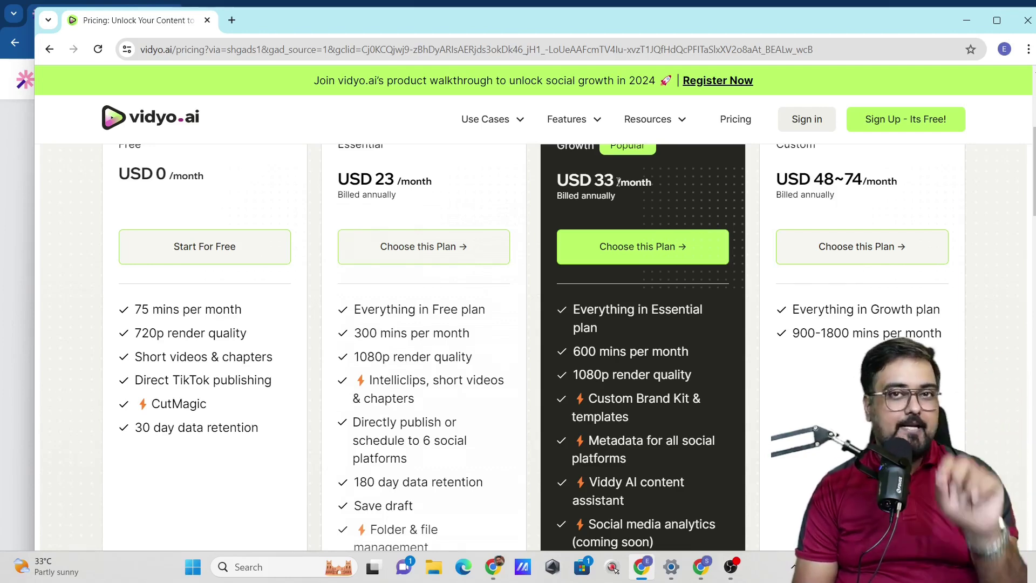
Go to the YouTube Chrome window and show the RocketClips dashboard with its recent campaigns.
{"action": "left_click", "coordinate": [494, 568]}
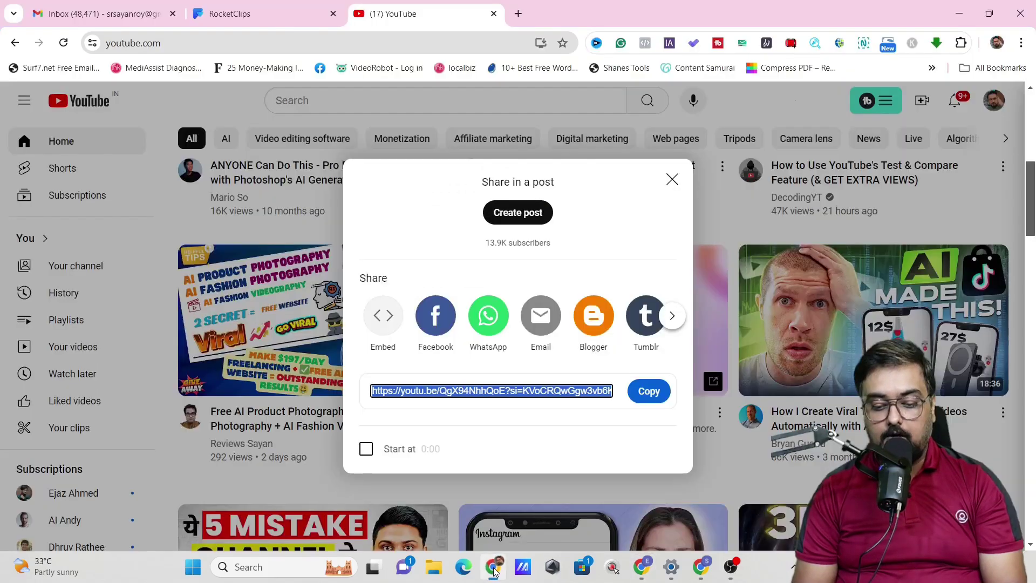
{"action": "left_click", "coordinate": [286, 11]}
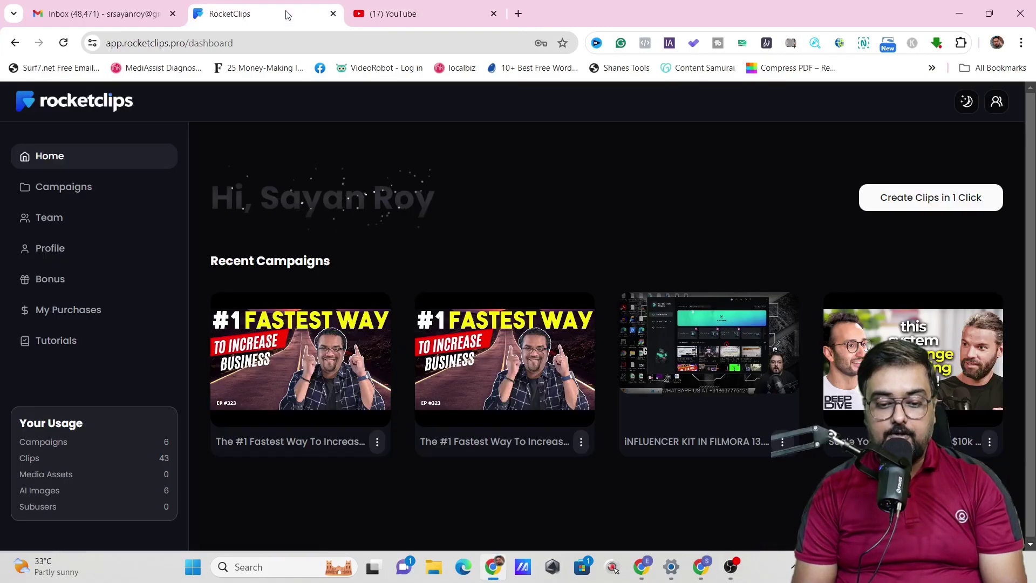